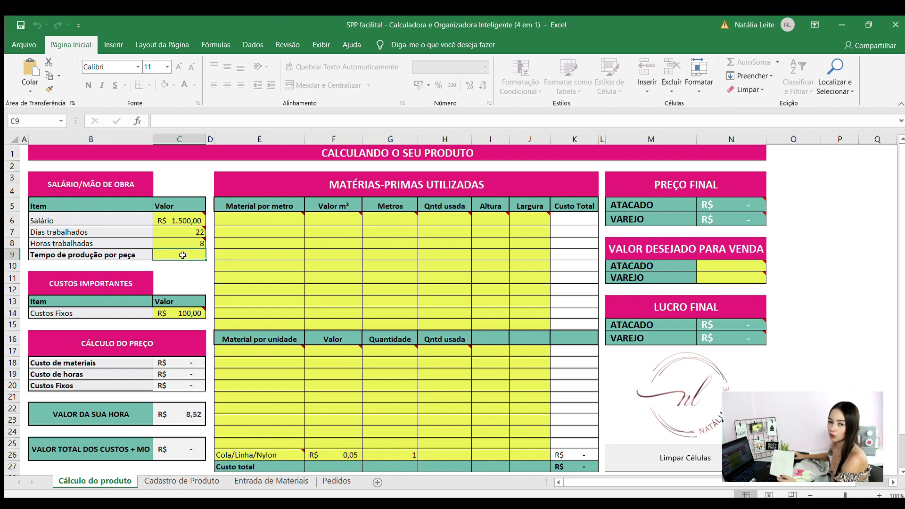
Step: Set the production time per piece to 20 and enter Carapinha as the first per-metre material, priced at 36,90 per m²
text(20)
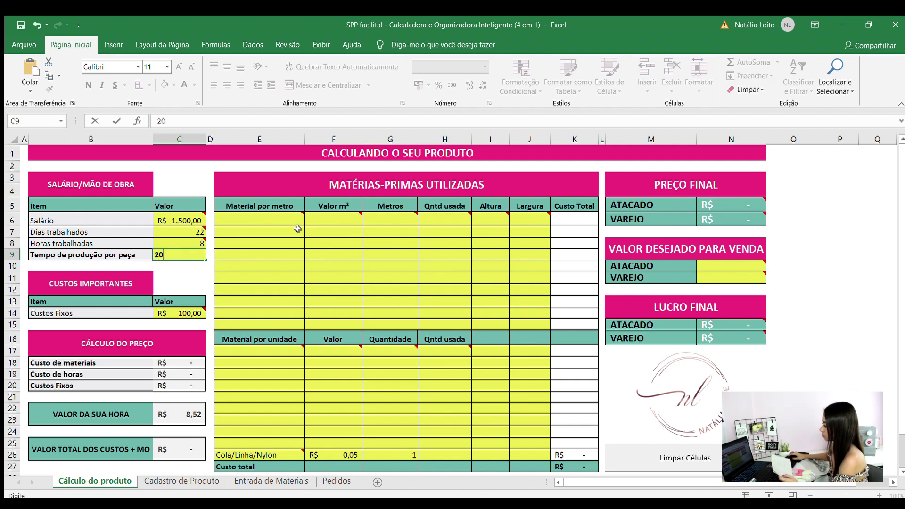
click(283, 217)
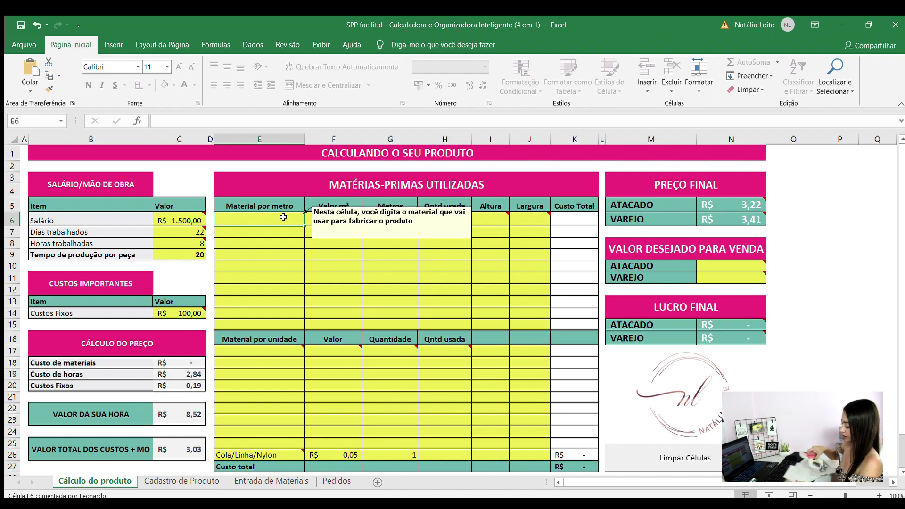
text(Carapinha)
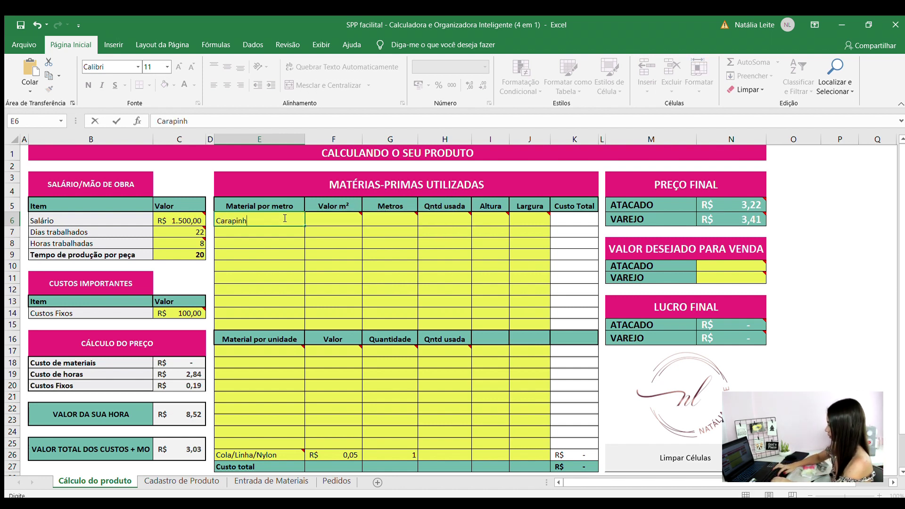
key(Tab)
text(36,90)
key(Tab)
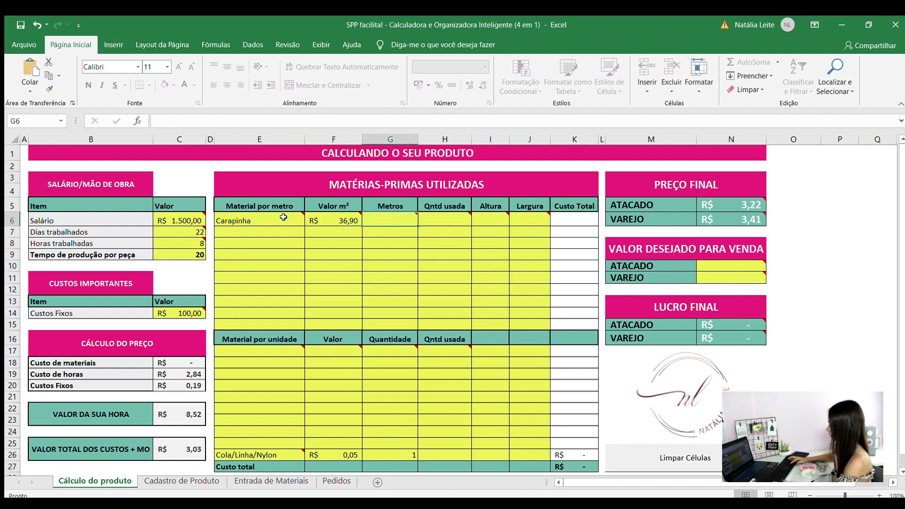
Step: Complete the first Carapinha row with 1,4 metres, 4 pieces used, height 0,14 and width 0,07
text(1,4)
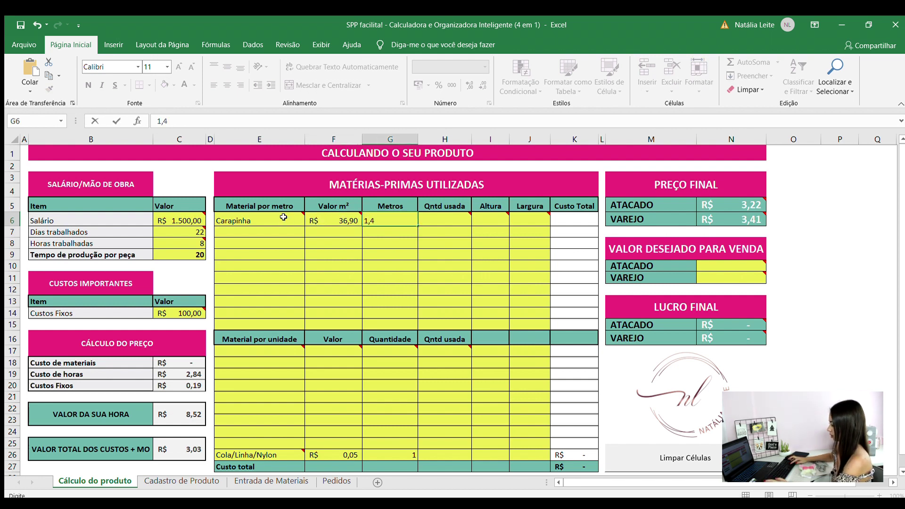
key(Tab)
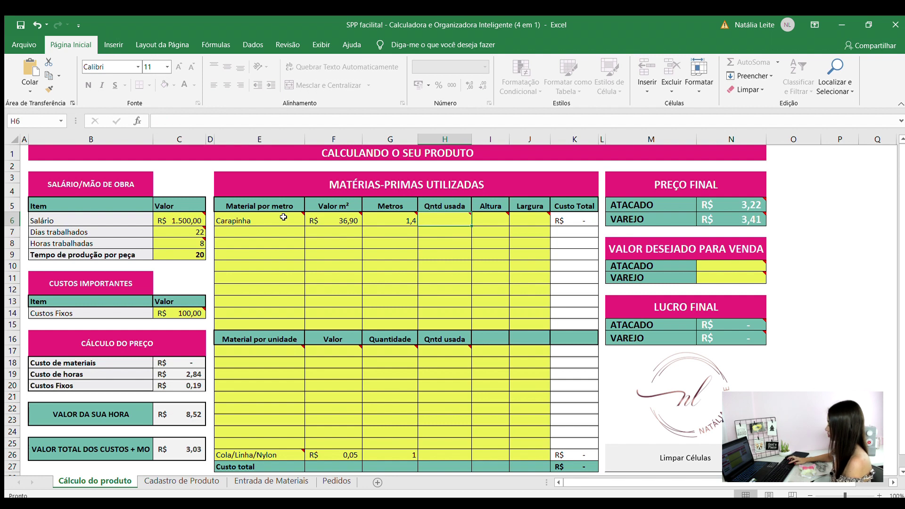
text(4)
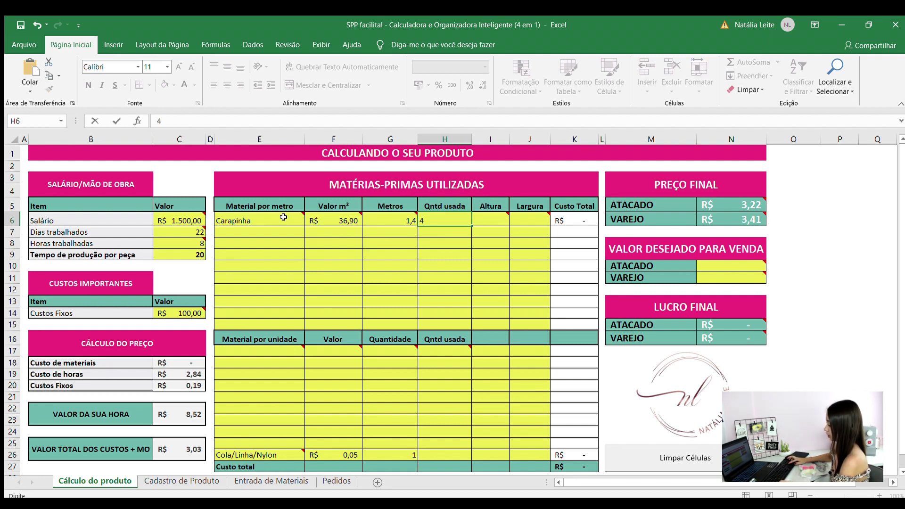
key(Tab)
text(0,14)
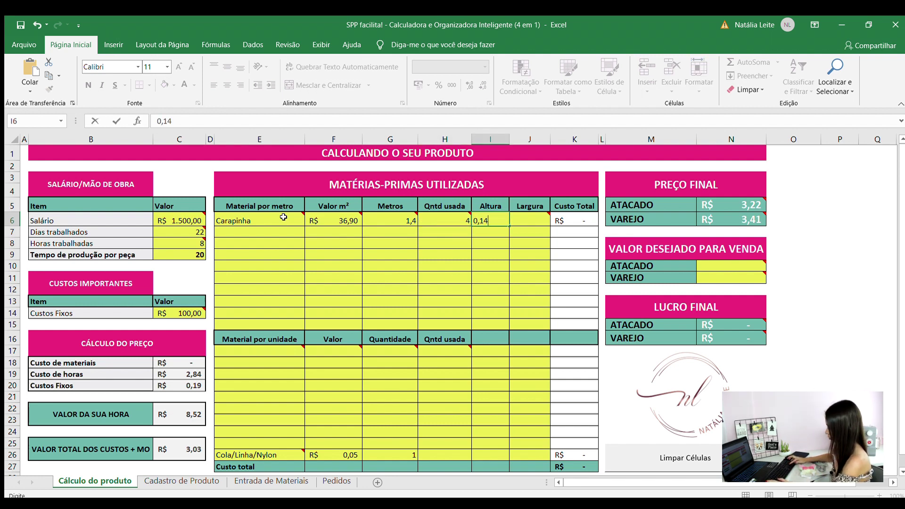
key(Tab)
text(0,07)
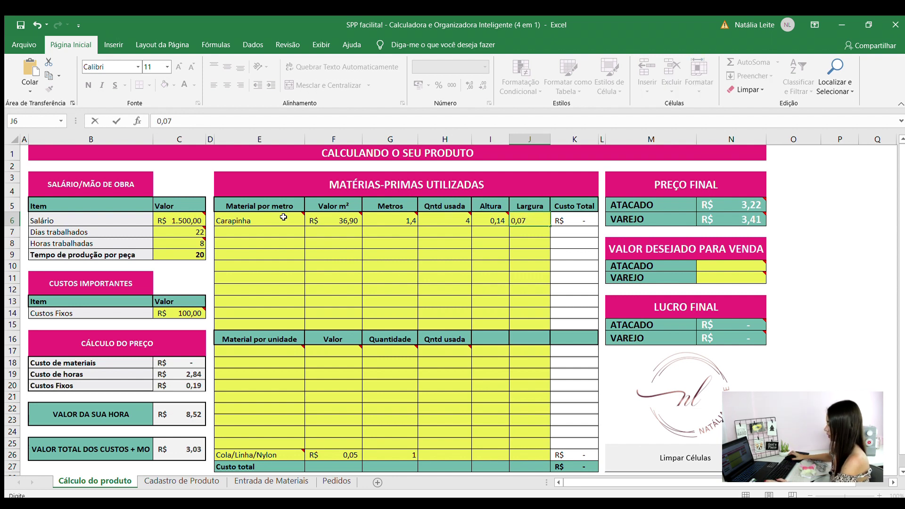
key(Return)
Step: Enter Feltro as the second per-metre material, priced at 15,00 per m² with 1,4 metres
click(257, 230)
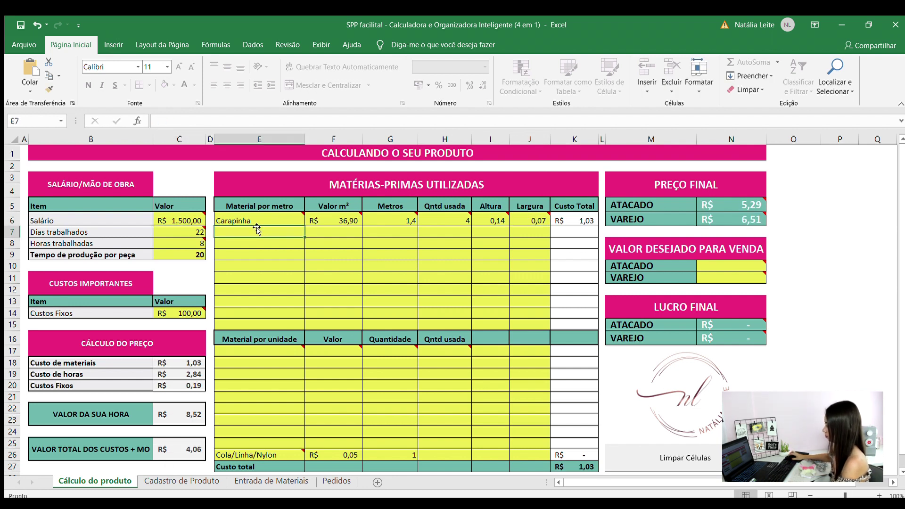
text(Feltro)
key(Tab)
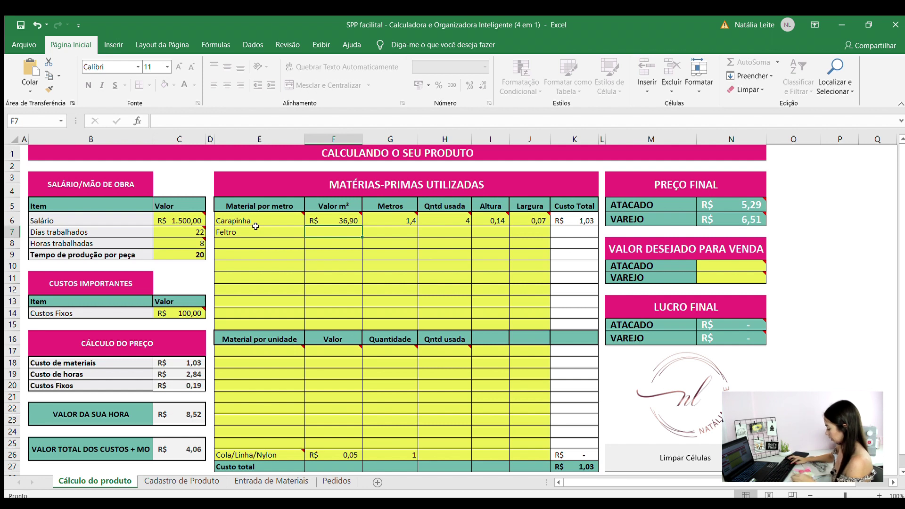
text(15,00)
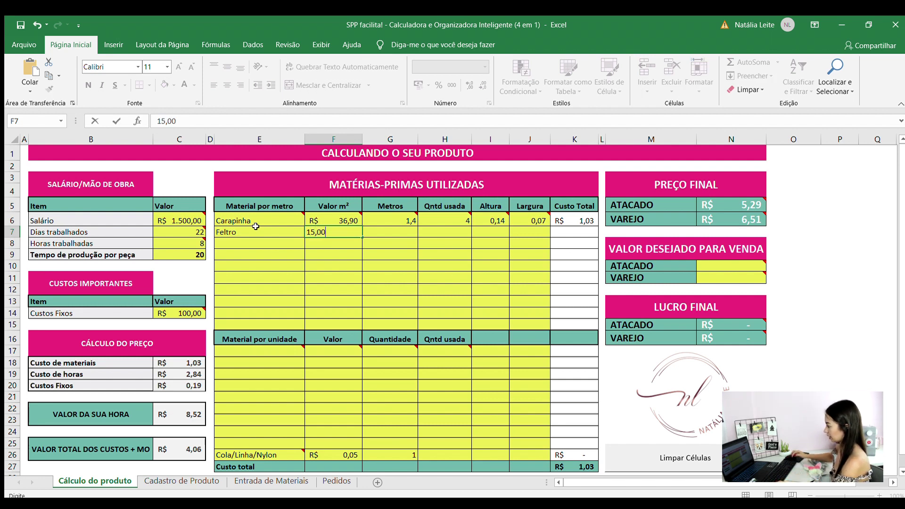
key(Tab)
text(1,4)
key(Tab)
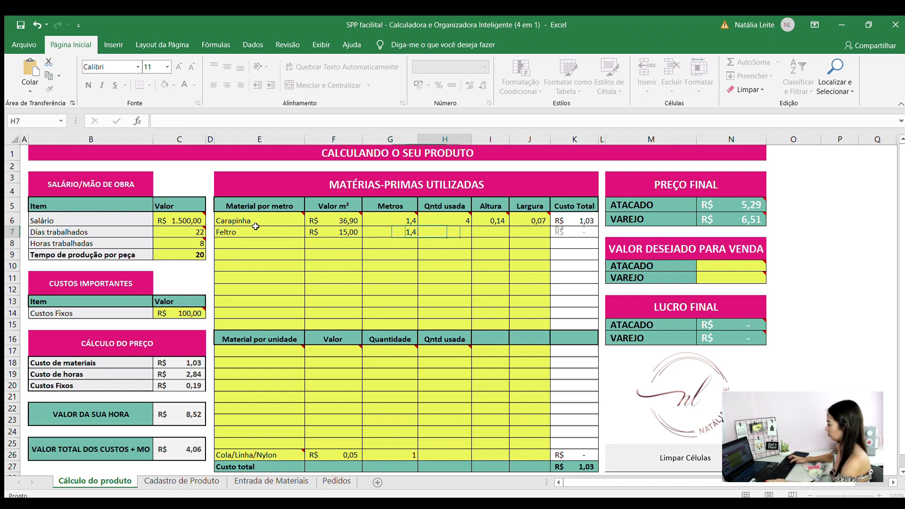
Step: Set the Feltro row's quantity used to 2, height to 0,12 and width to 0,05
text(2)
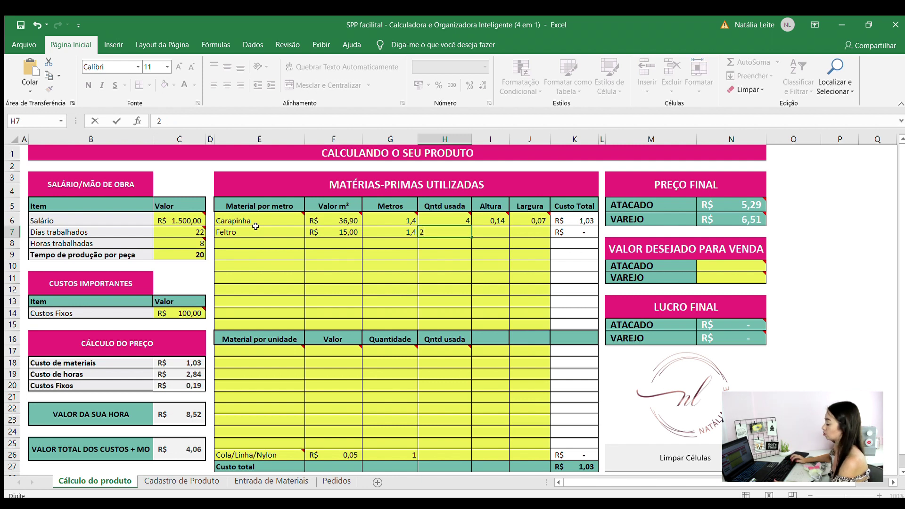
key(Tab)
text(0,12)
key(Tab)
text(0,05)
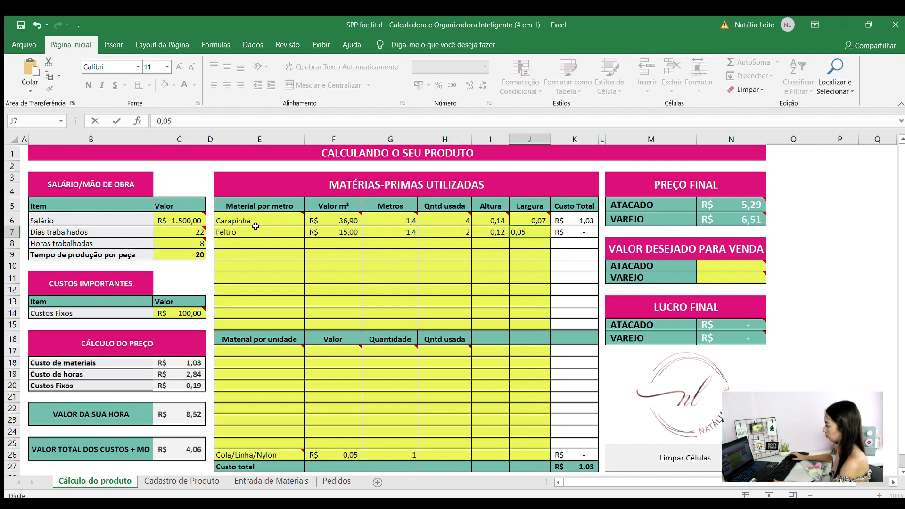
Step: Enter Carapinha again as the third per-metre material, priced at 36,90 per m² with 1,4 metres
click(243, 242)
text(Carapinha)
key(Tab)
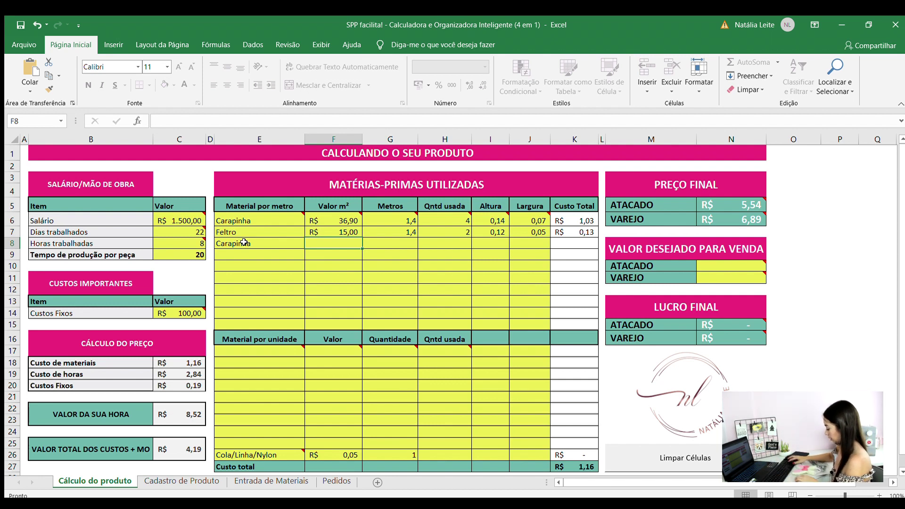
text(36,90)
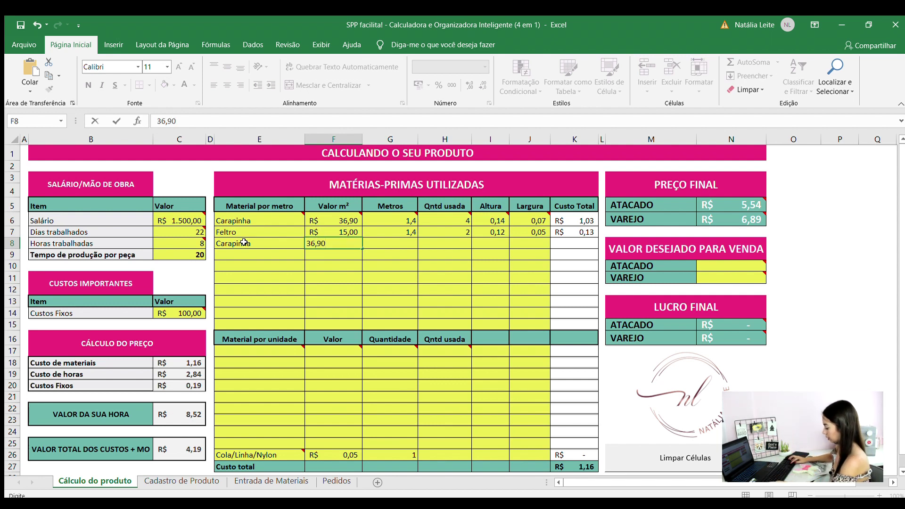
key(Tab)
text(1,4)
key(Tab)
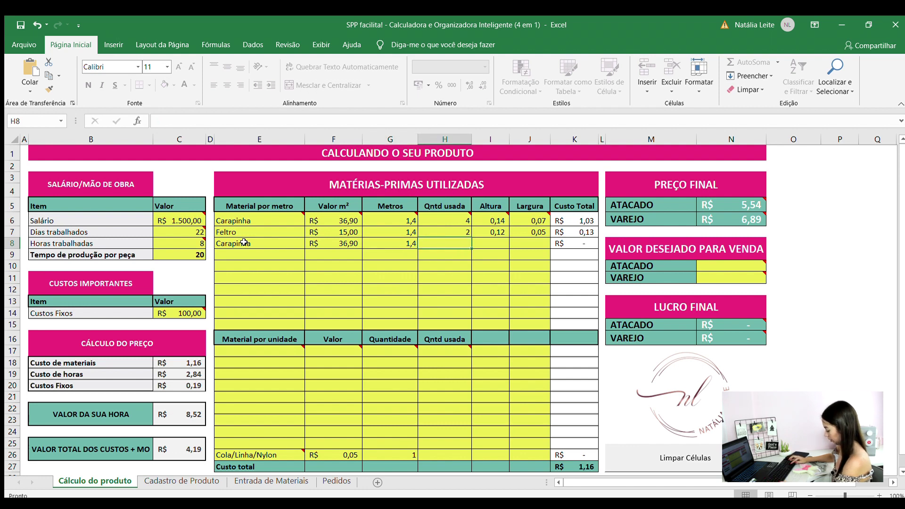
Step: Set the second Carapinha row's quantity used to 1, height to 0,22 and width to 0,06
text(1)
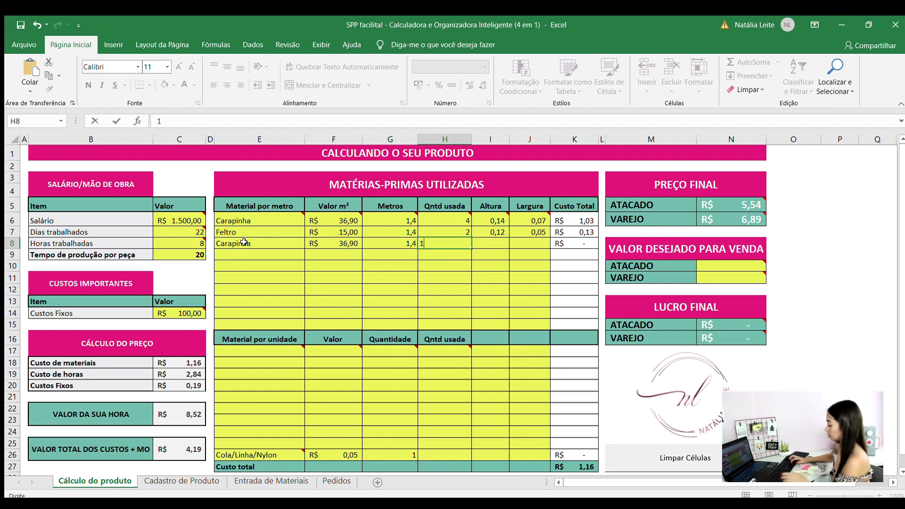
key(Tab)
text(0,22)
key(Tab)
text(0,06)
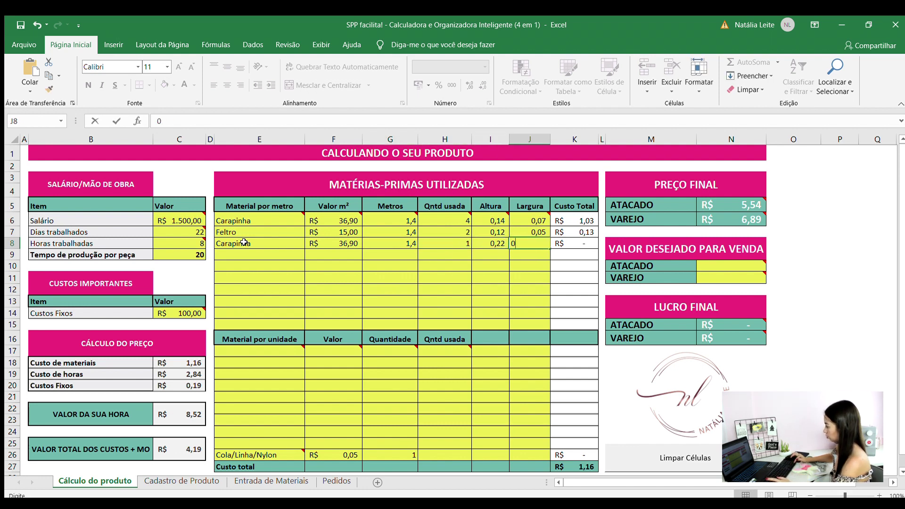
Step: Enter "Tricoline laço" as the fourth per-metre material, priced at 30 per m² with 1,5 metres
click(240, 253)
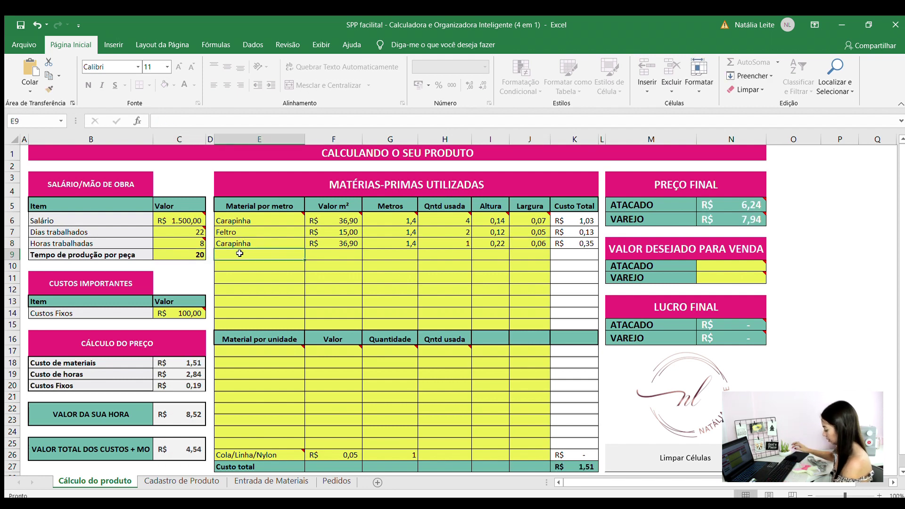
text(LÇ)
key(BackSpace)
key(BackSpace)
text(T)
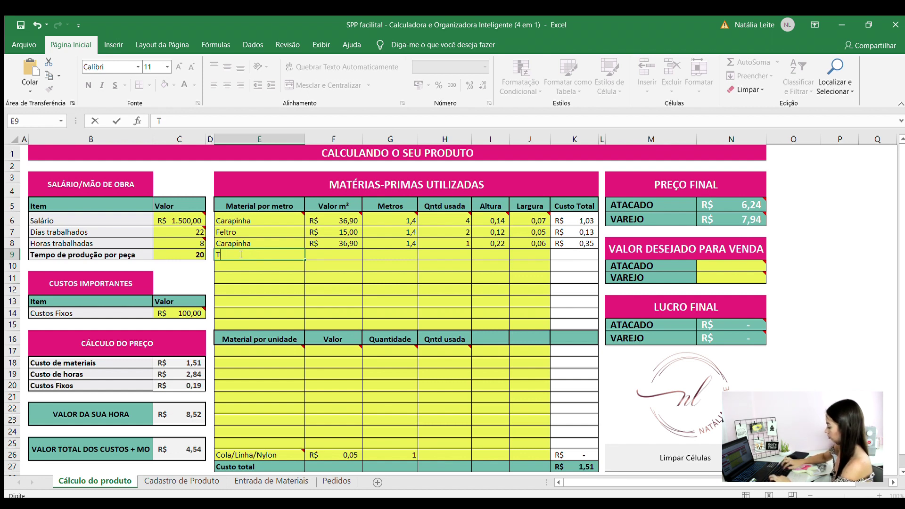
text(ricoline laço)
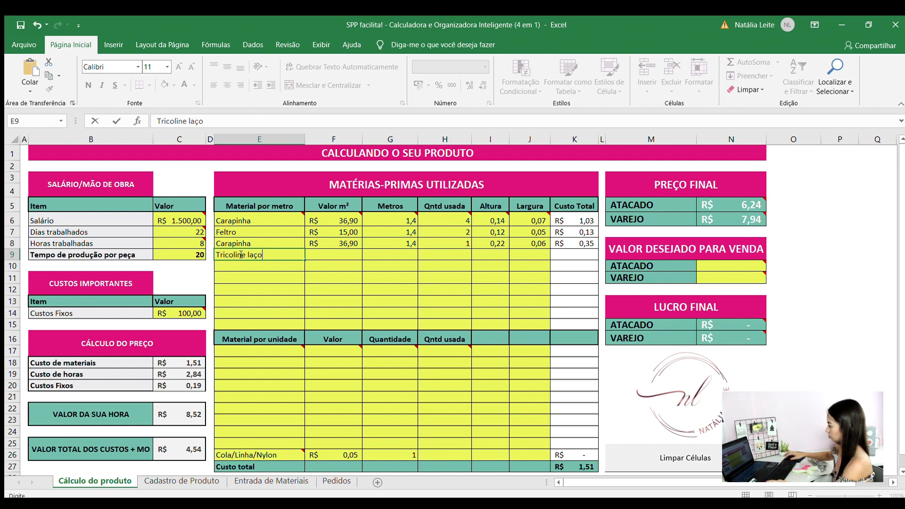
key(Tab)
text(30)
key(Tab)
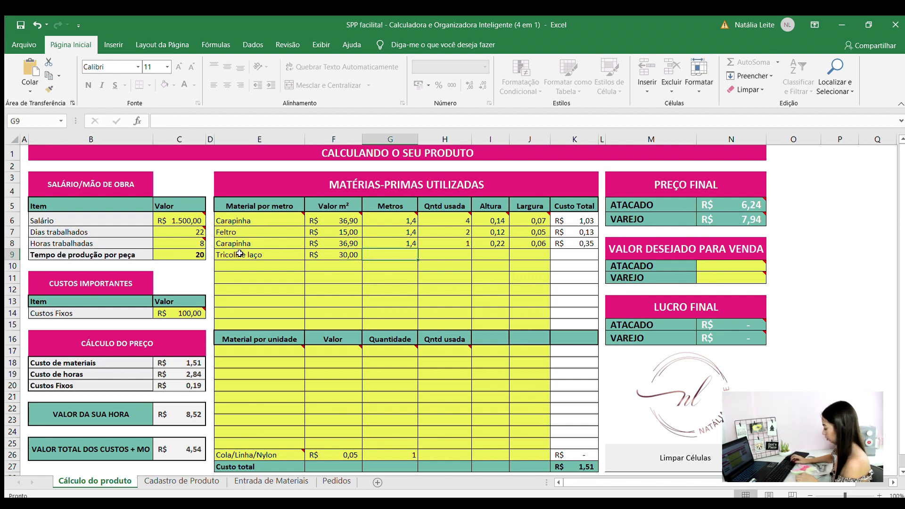
text(1,5)
key(Tab)
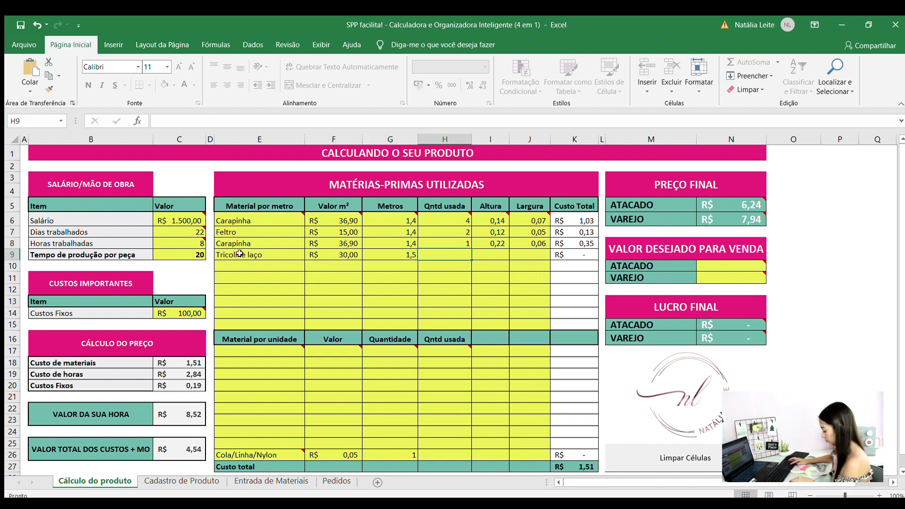
Step: Set the Tricoline laço row's quantity used to 2, height to 0,10 and width to 0,06
text(2)
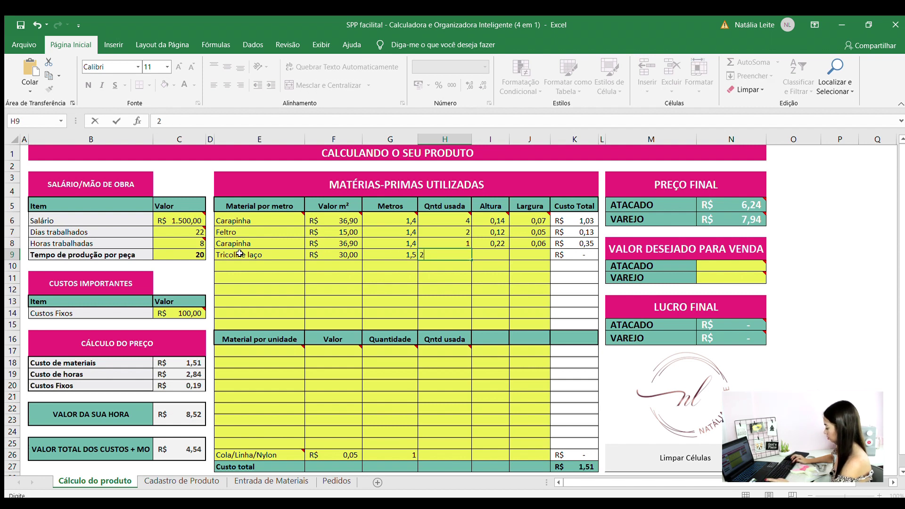
key(Tab)
text(0,10)
key(Tab)
text(0,06)
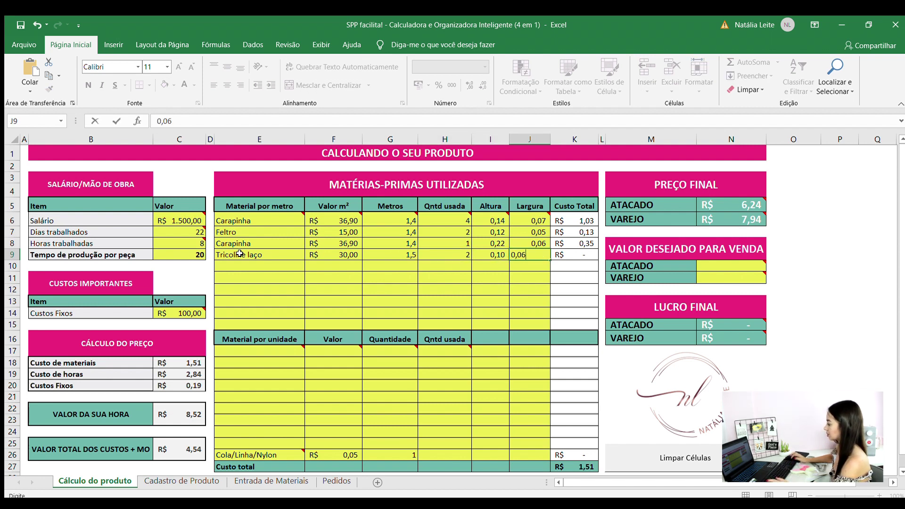
key(Return)
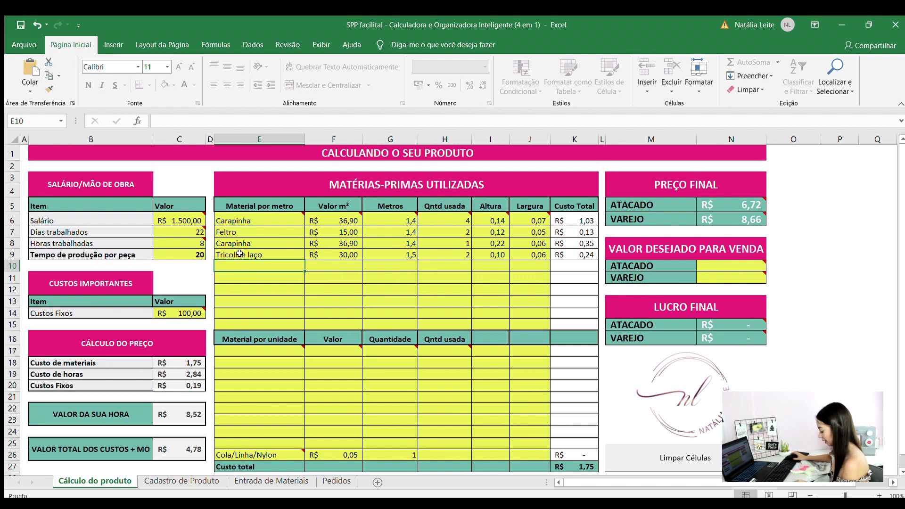
Step: Enter "Manta R1" as the fifth per-metre material, priced at 15,00 per m² with 1,4 metres
text(Manta R1)
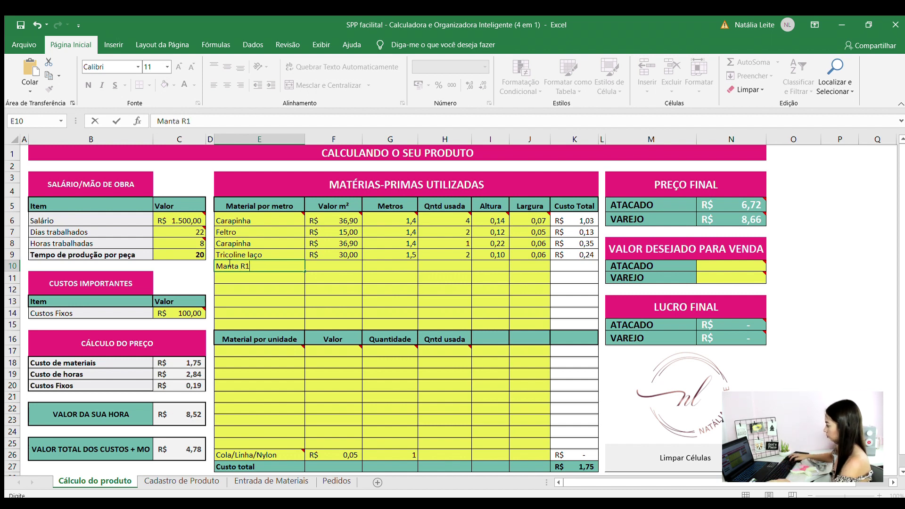
key(Tab)
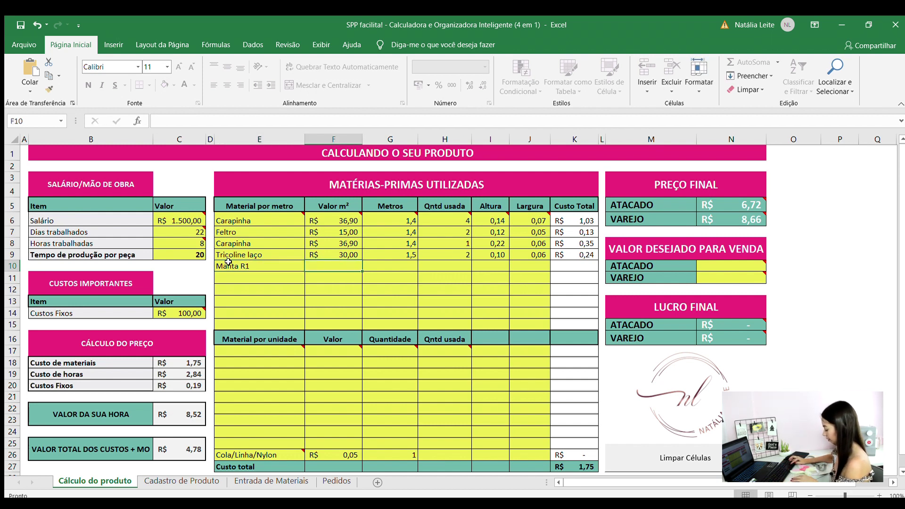
text(15,00)
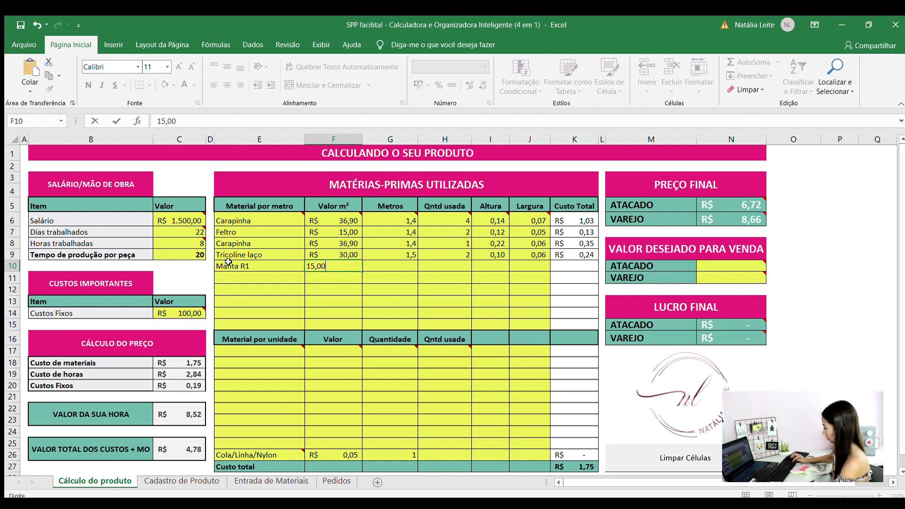
key(Tab)
text(1,4)
key(Tab)
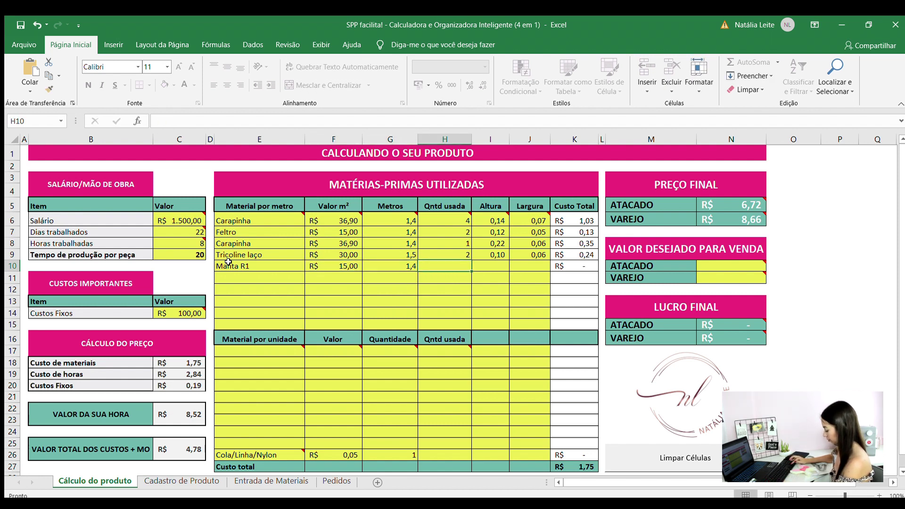
Step: Set the Manta R1 row's quantity used to 2, height to 0,09 and width to 0,05
text(2)
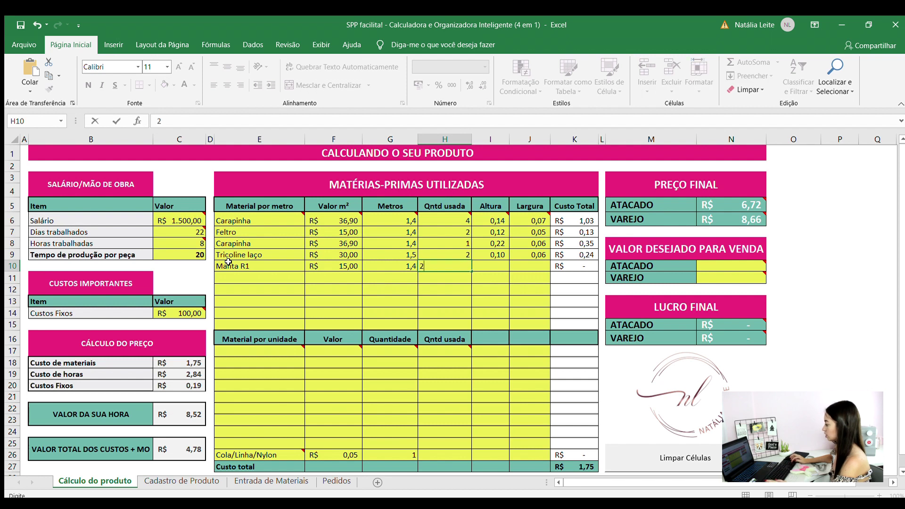
key(Tab)
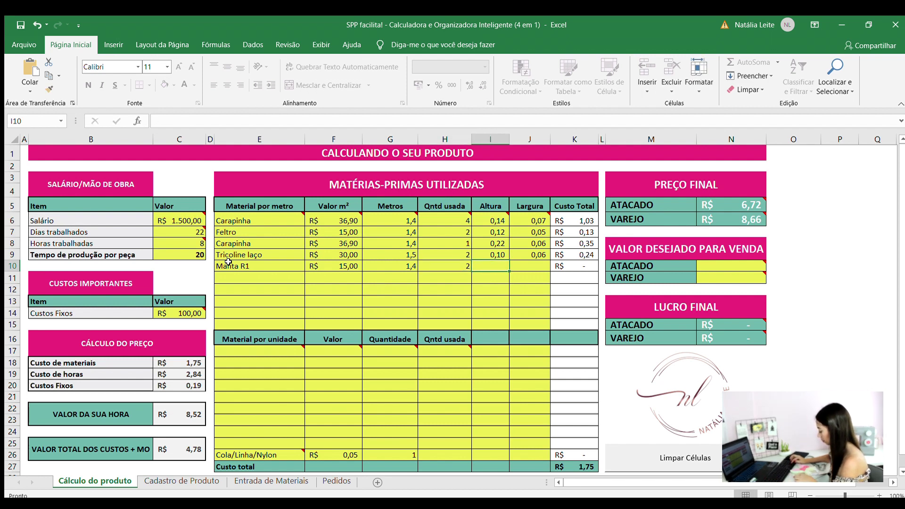
text(0,09)
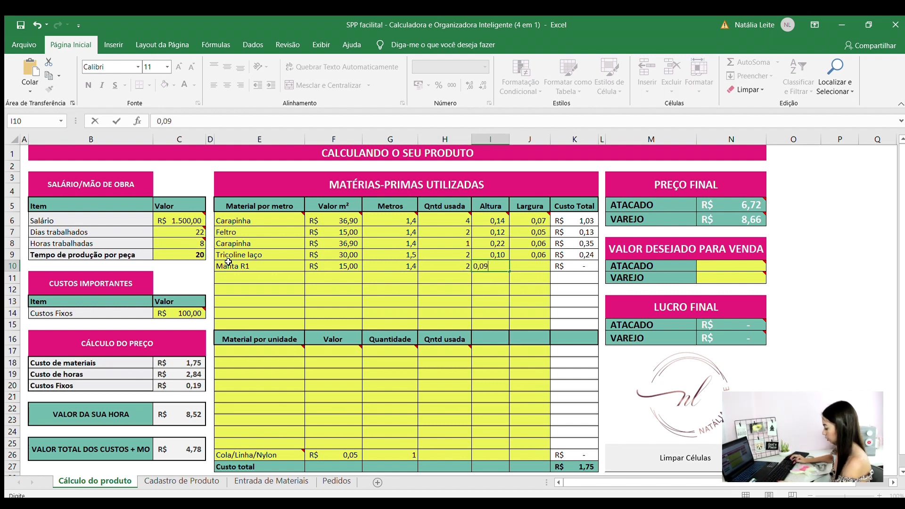
key(Tab)
text(0,05)
key(Return)
Step: Enter "Miolo" as the sixth per-metre material, priced at 30 per m² with 1,5 metres
click(238, 280)
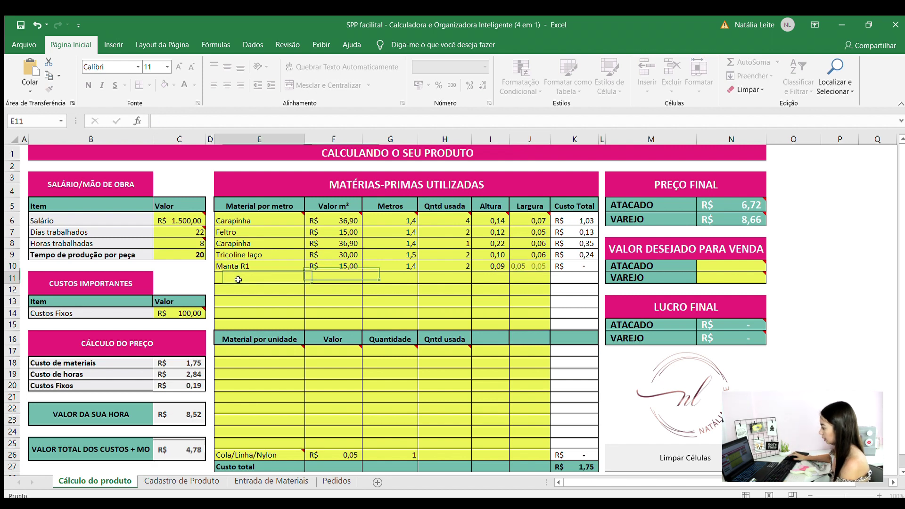
text(Miolo)
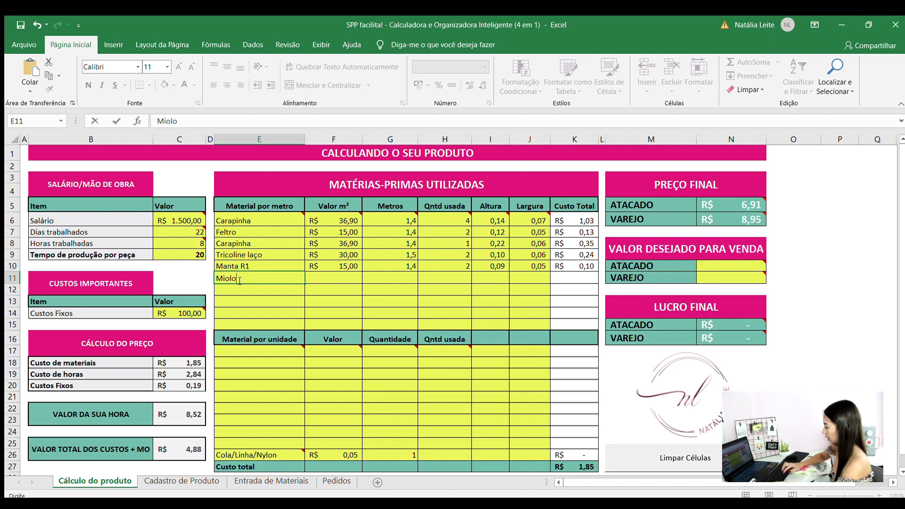
key(Tab)
text(30)
key(Tab)
text(1,5)
key(Tab)
Step: Set the Miolo row's quantity used to 1, height to 0,05 and width to 0,08
text(1)
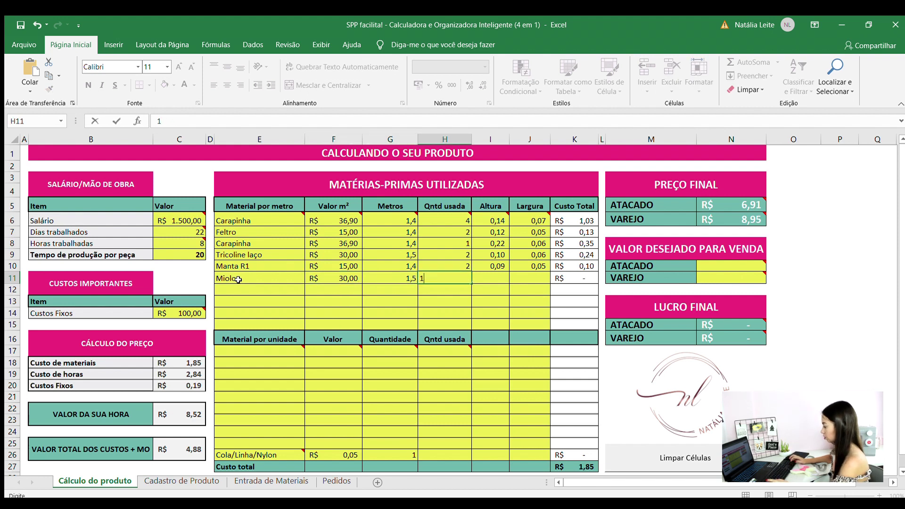
key(Tab)
text(0,05)
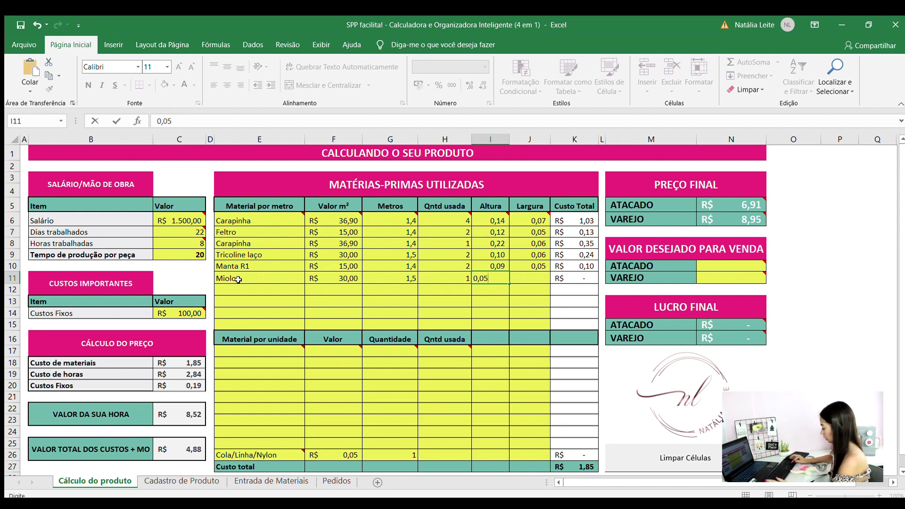
key(Tab)
text(0,098)
key(BackSpace)
key(BackSpace)
text(8)
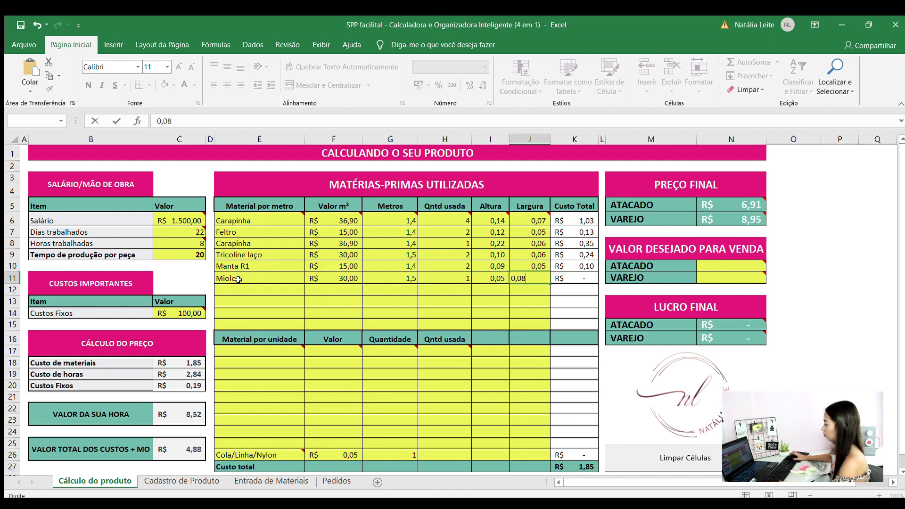
Step: Enter "Elástico" as the seventh per-metre material, priced at 27,00 with 50 metres
click(239, 285)
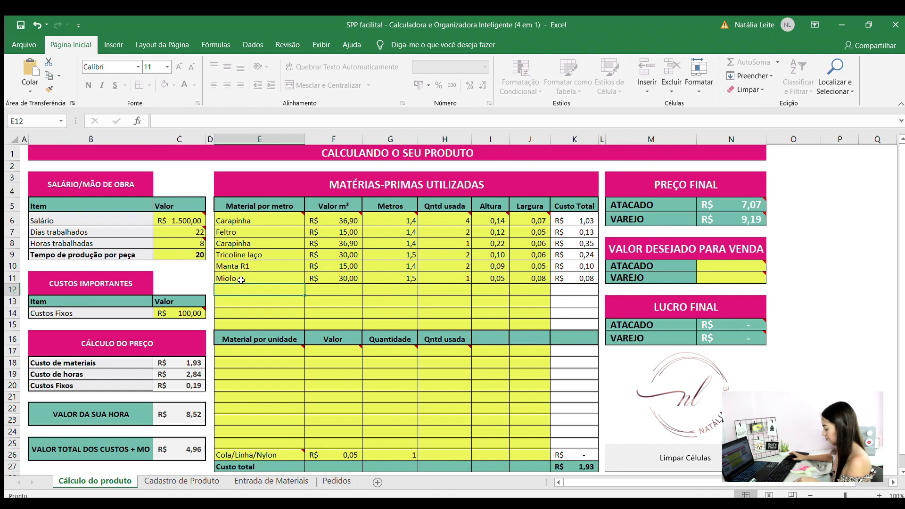
text(Elástico)
key(Tab)
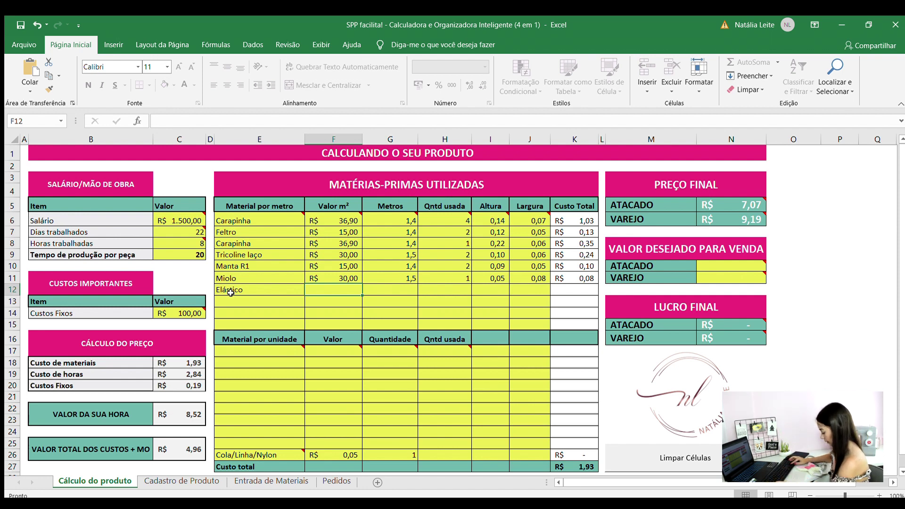
text(27,00)
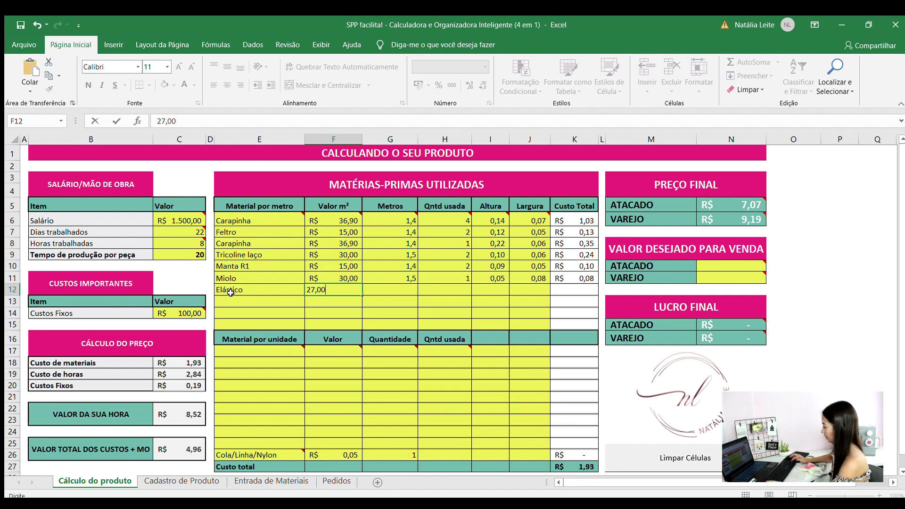
key(Tab)
text(50)
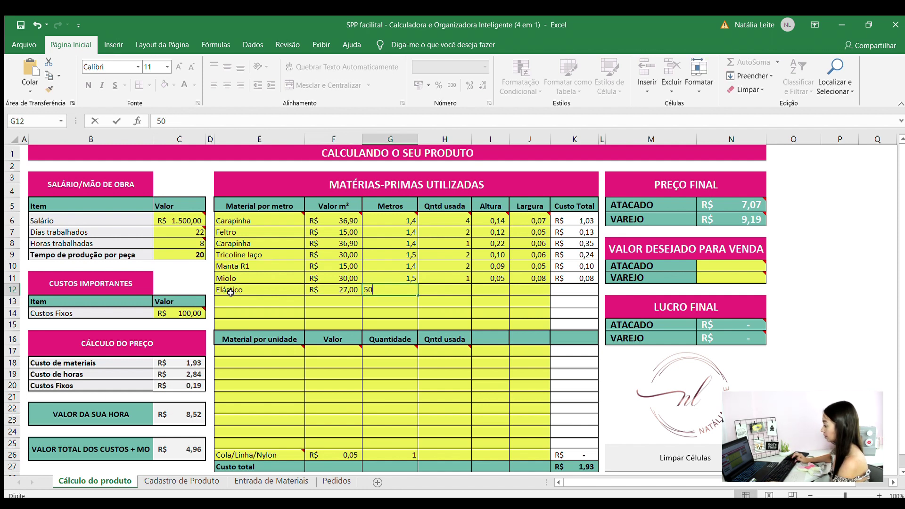
key(Tab)
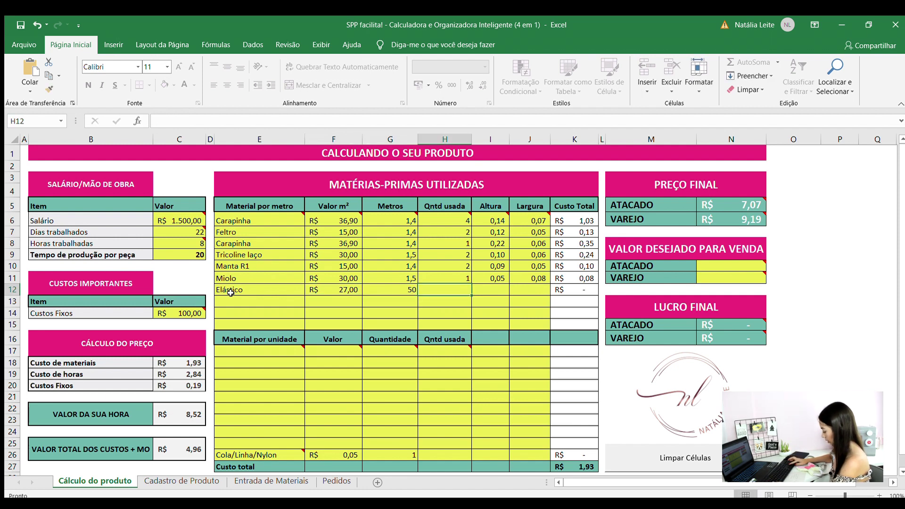
Step: Set the Elástico row's quantity used to 1, height to 0,40 and width to 1
text(1)
key(Tab)
text(0,40)
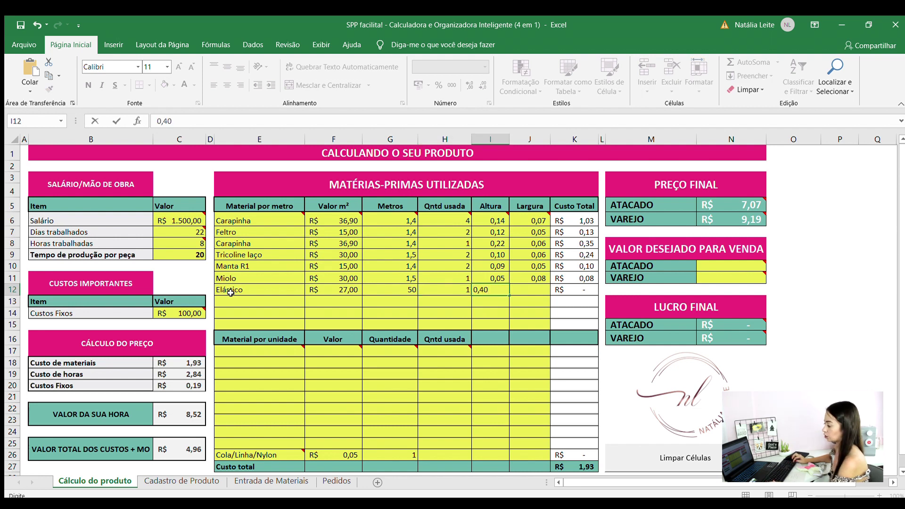
key(Tab)
text(1)
key(Return)
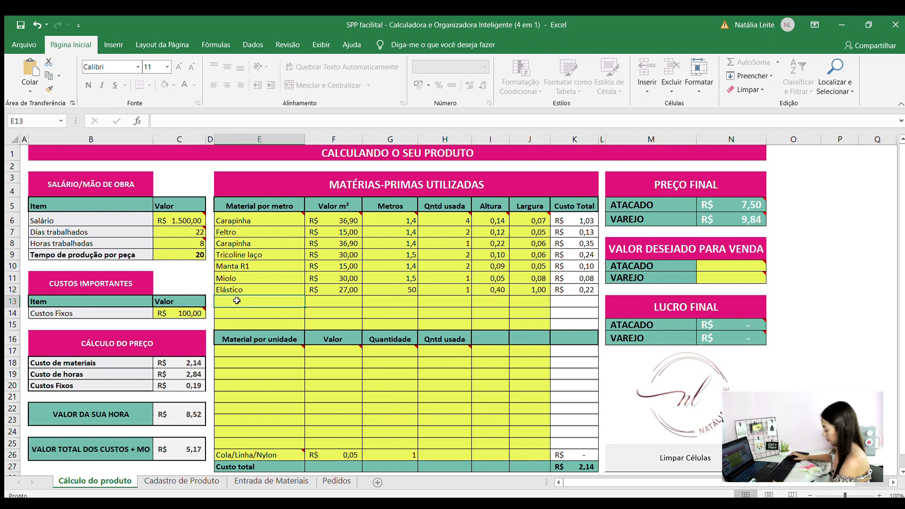
Step: Enter "Arame" as the eighth per-metre material, priced at 15,00 with 10 metres
text(Arame)
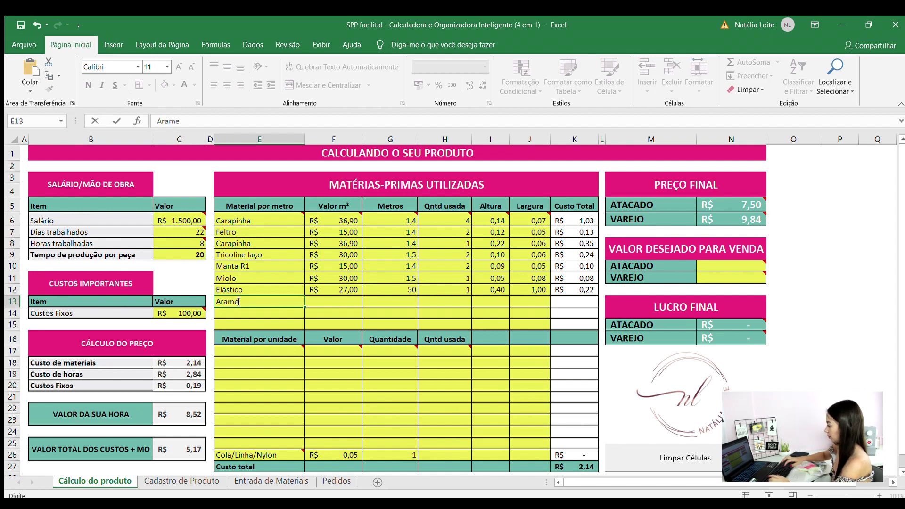
key(Tab)
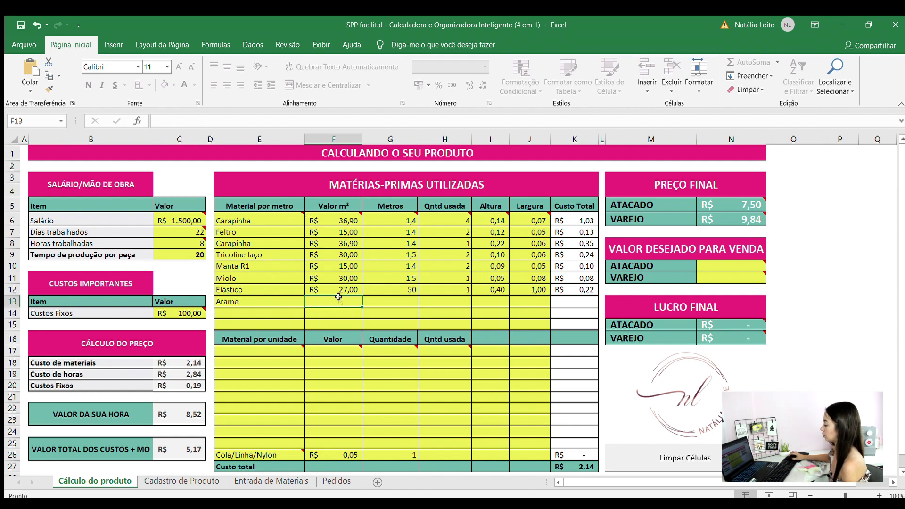
text(15,00)
key(Tab)
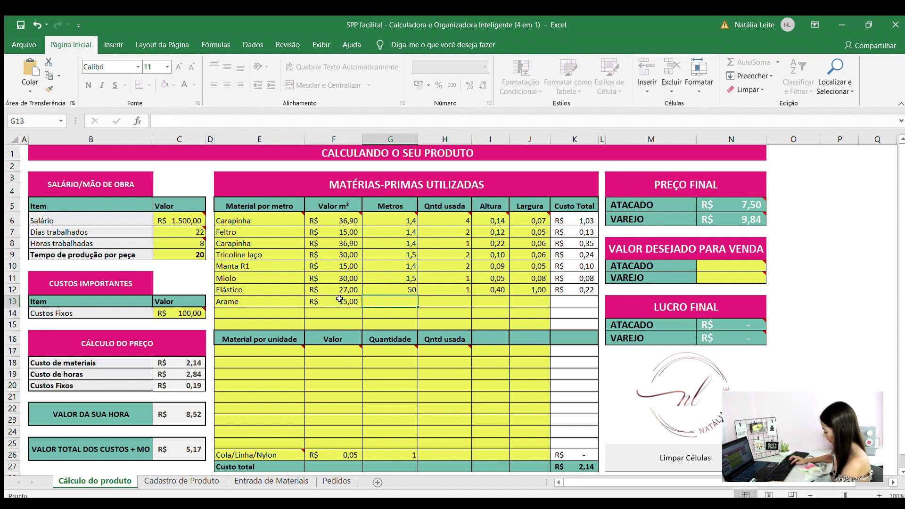
text(10)
key(Tab)
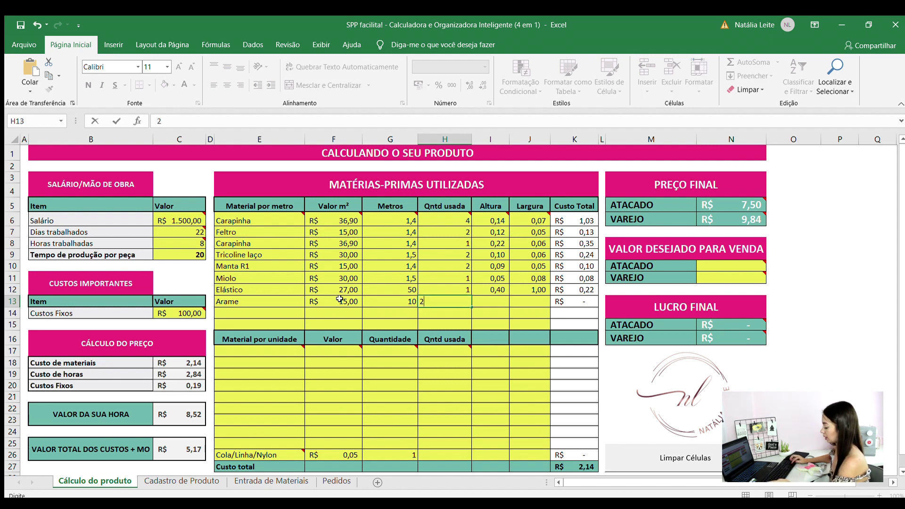
Step: Set the Arame row's quantity used to 2, height to 0,33 and width to 1
text(2)
key(Tab)
text(0,33)
key(Tab)
text(1)
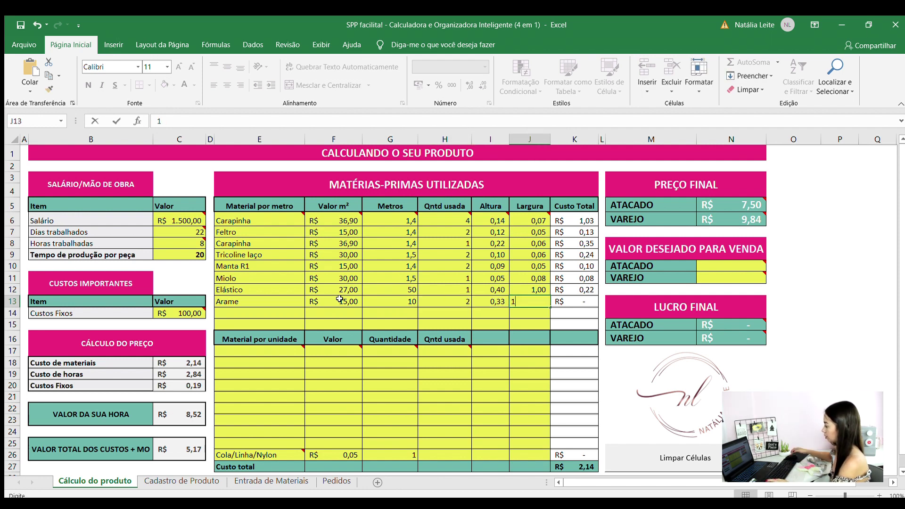
key(Return)
Step: Enter "Reguladores" as the first per-unit material, with value 12,00, quantity 1000 and quantity used 2
click(294, 347)
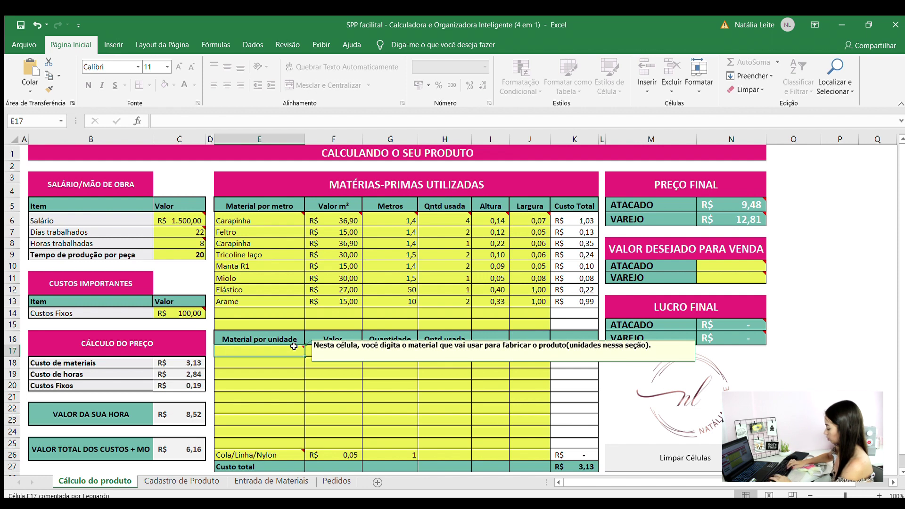
text(Reguladores)
key(Tab)
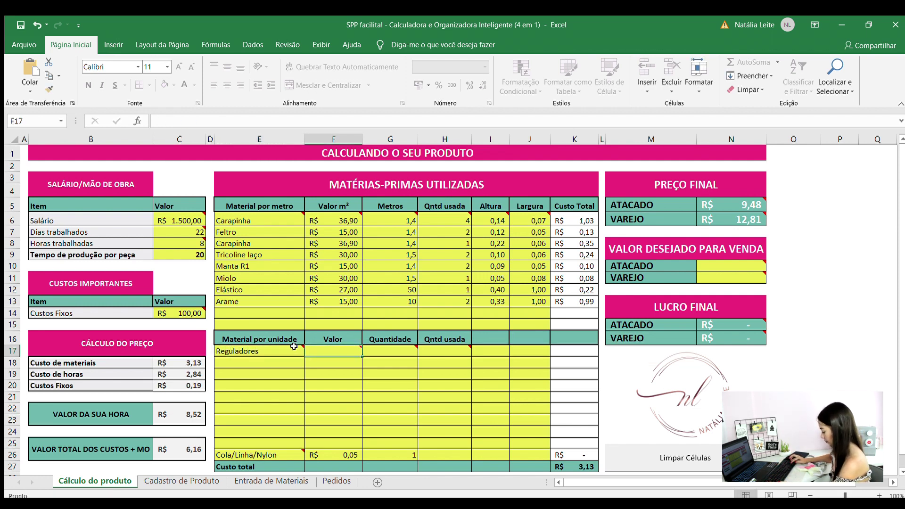
text(12,00)
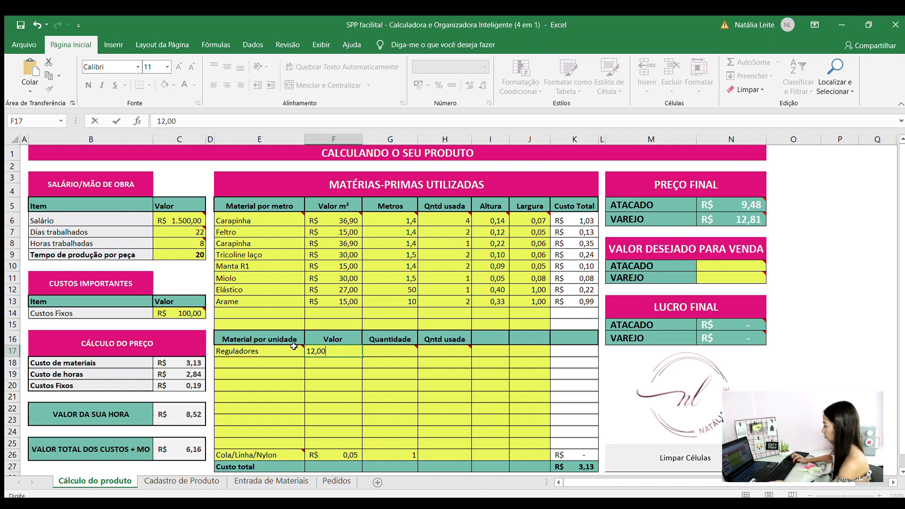
key(Tab)
text(1000)
key(Tab)
text(2)
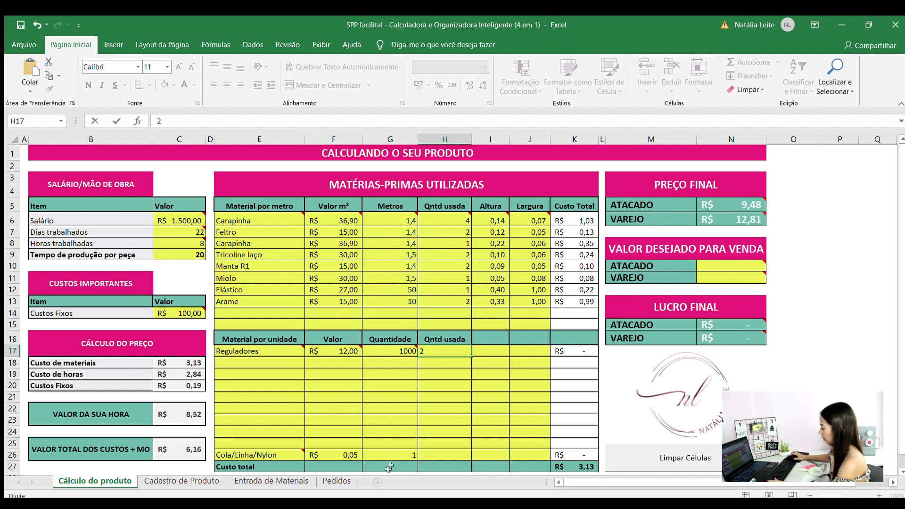
key(ctrl+Return)
Step: Set the quantity used for Cola/Linha/Nylon to 2
click(435, 452)
text(2)
key(ctrl+Return)
key(Tab)
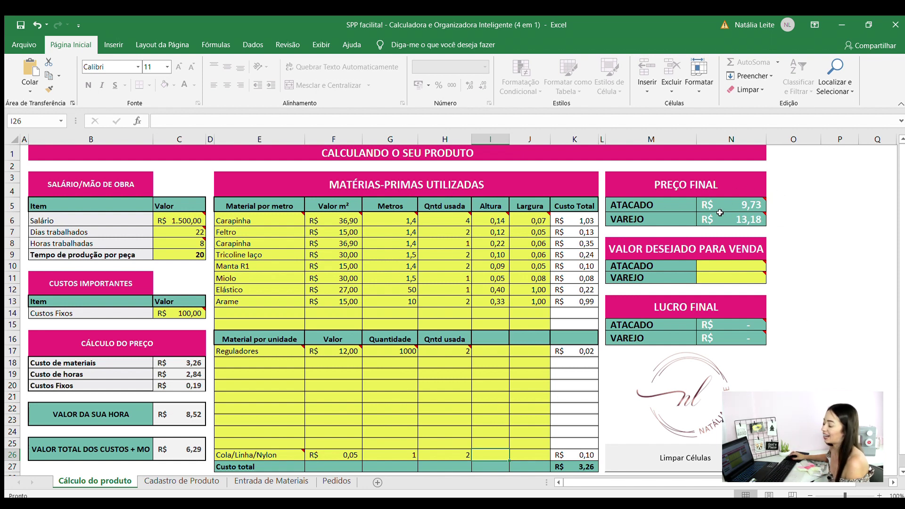
Step: Set the desired sale values to 15,00 for wholesale (Atacado) and 24,90 for retail (Varejo)
mouse_move(719, 212)
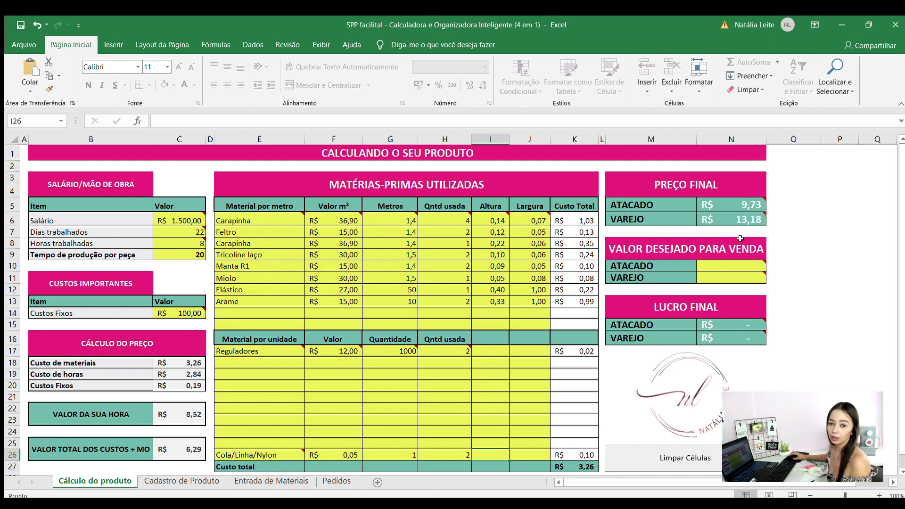
click(739, 264)
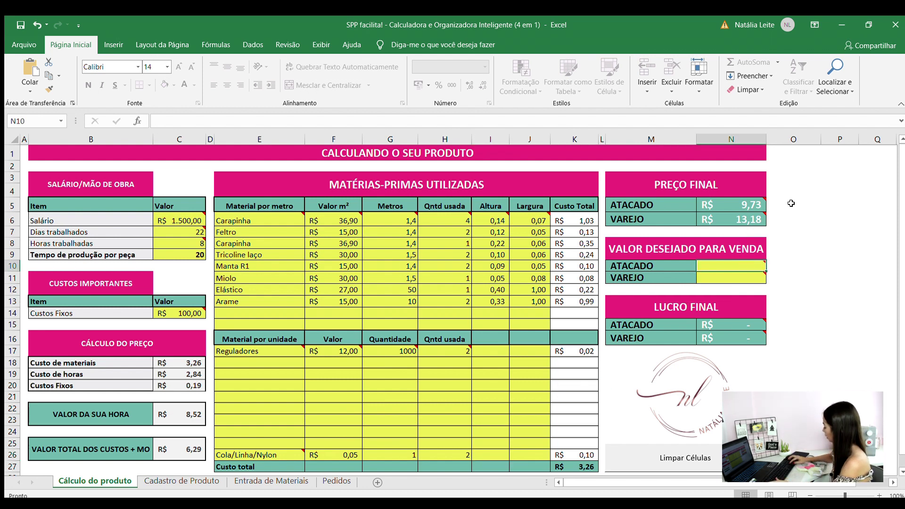
text(15,00)
key(Tab)
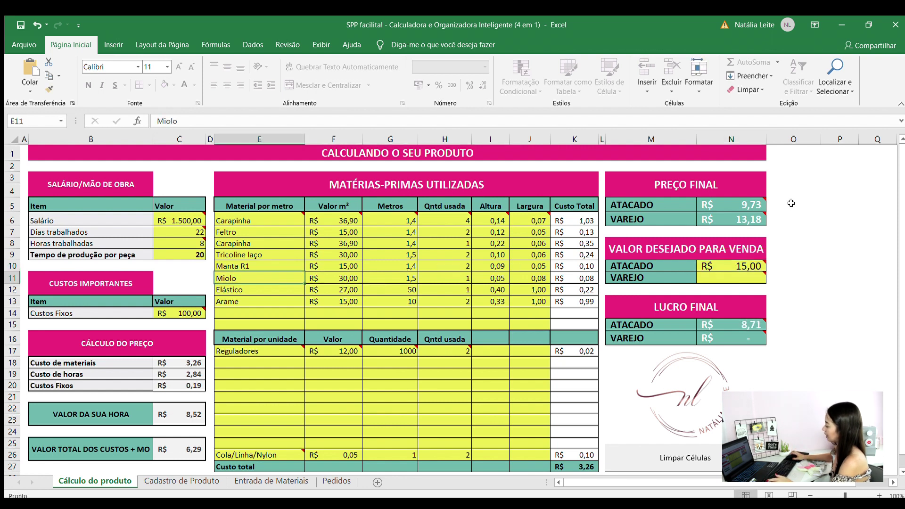
click(735, 275)
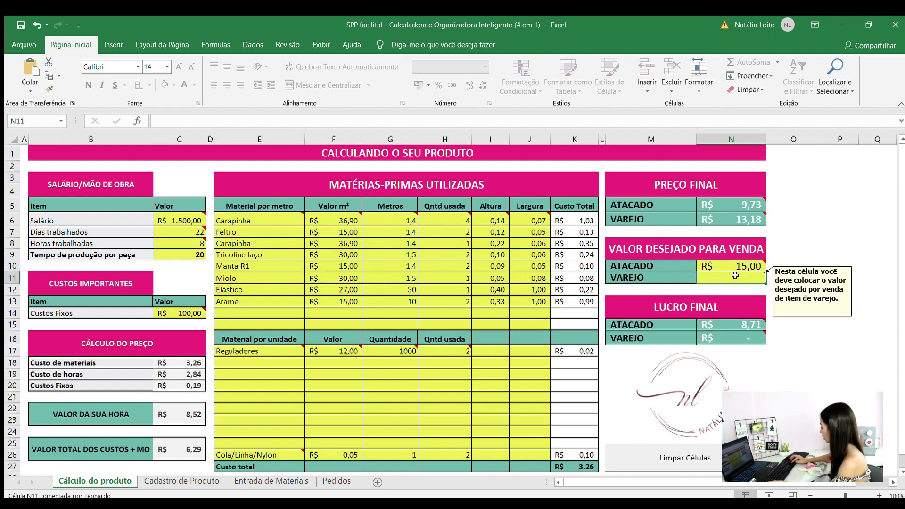
text(24,90)
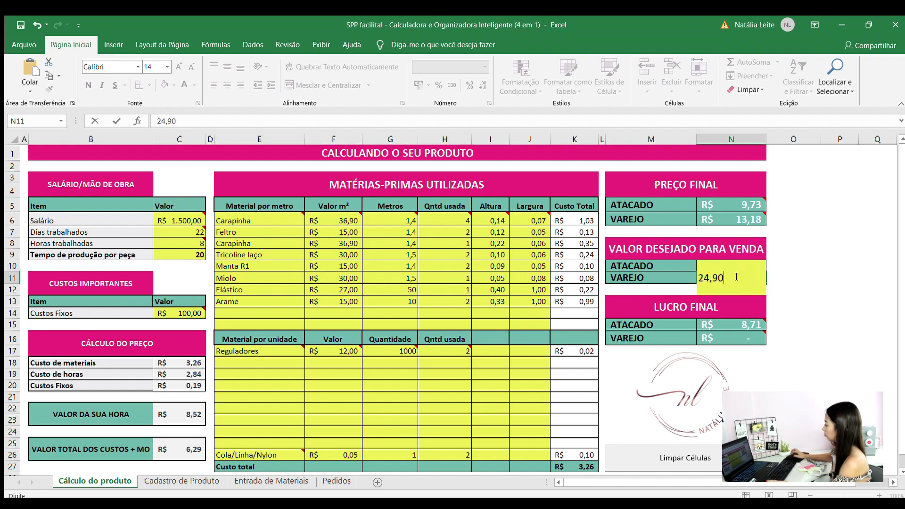
key(Return)
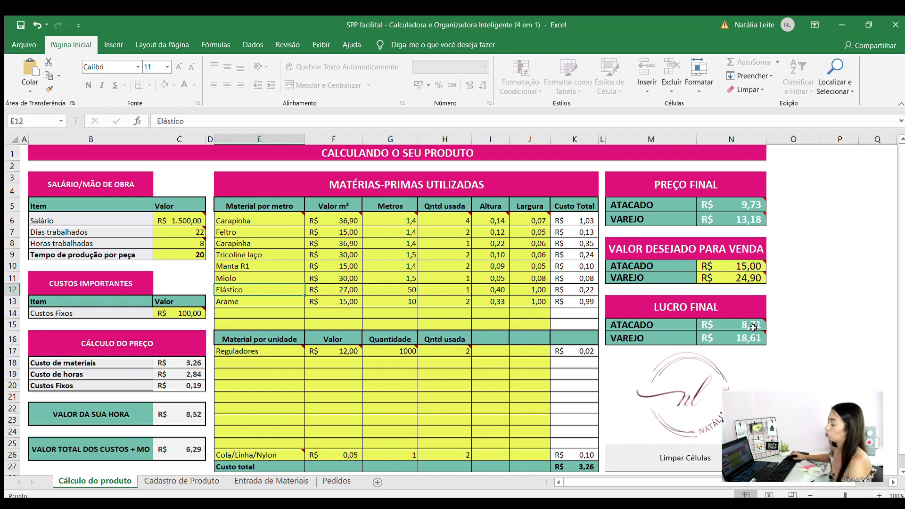
mouse_move(747, 342)
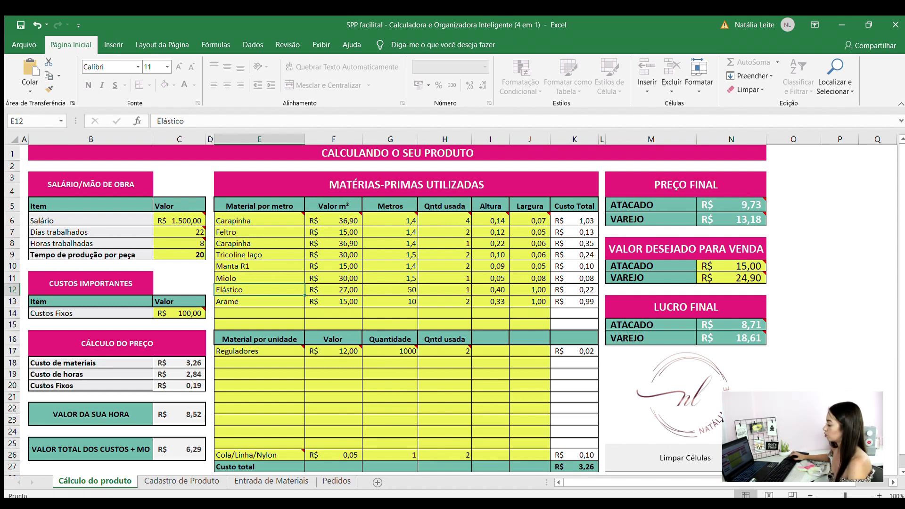
Step: Enter the code SPP001 in the first row of the Cadastro de Produto sheet
click(187, 482)
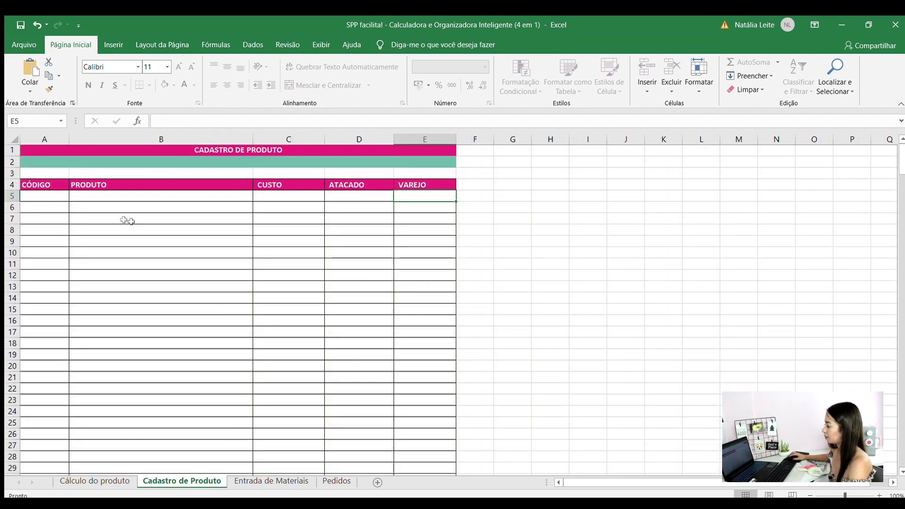
click(41, 197)
text(SPP001)
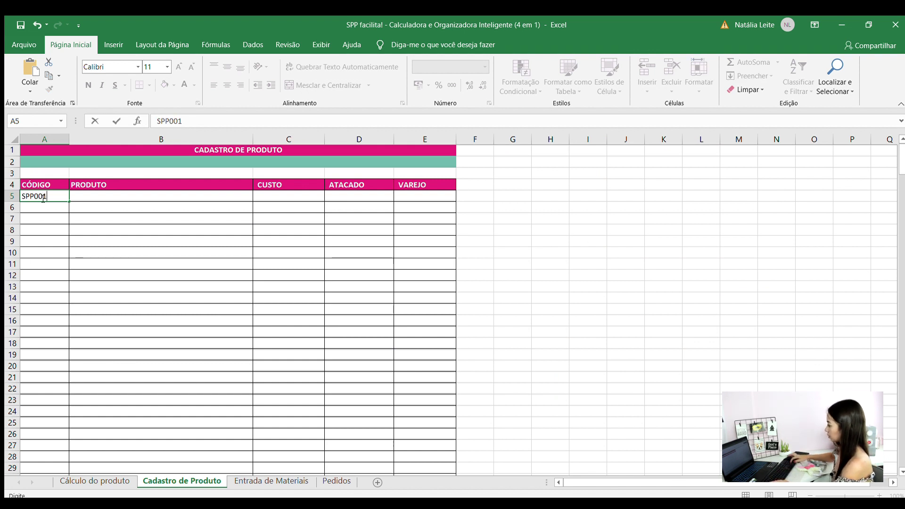
key(Tab)
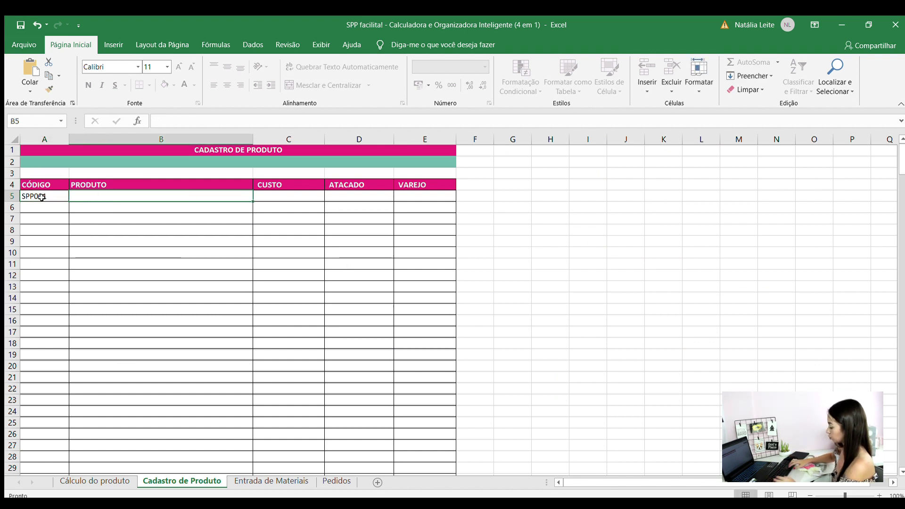
Step: Enter the product name "Orelha Coelho P" for SPP001 and its cost of 6,29, taken from the total costs in Cálculo do produto
text(Orelha Coelho P)
key(Tab)
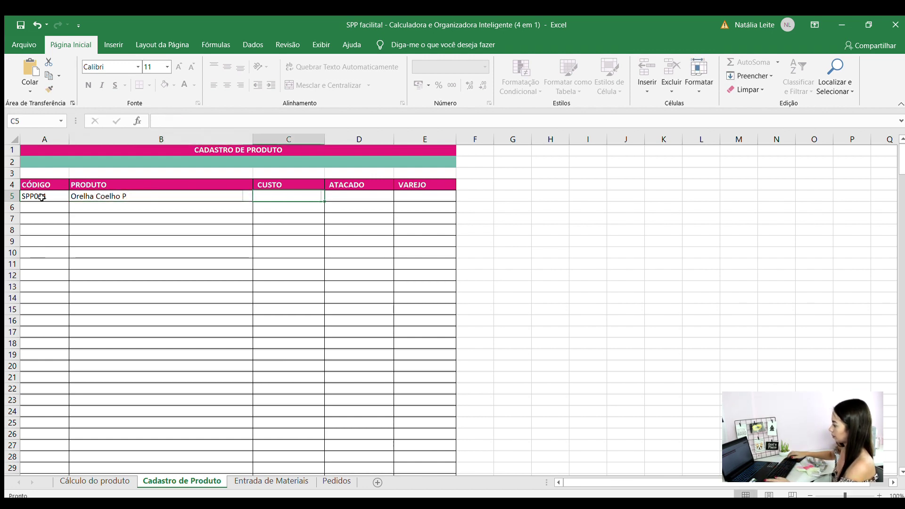
click(94, 480)
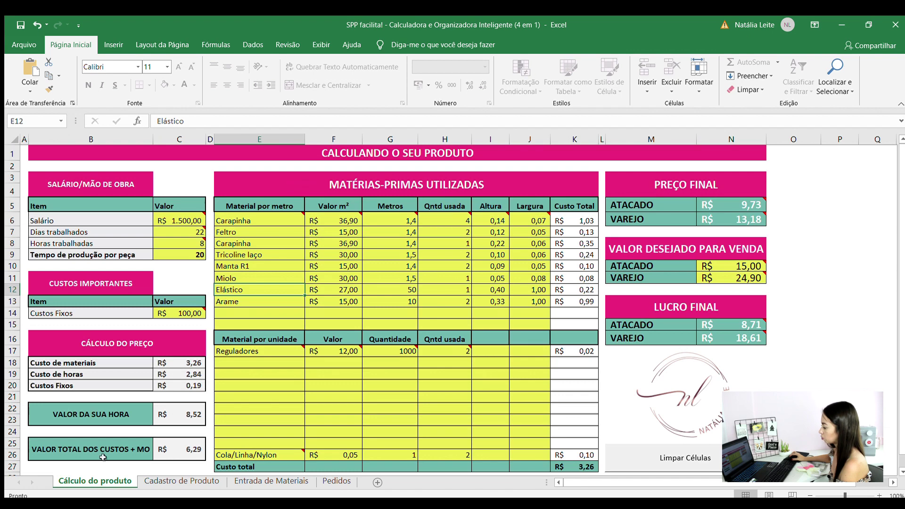
click(191, 481)
text(6,2)
Step: Enter the SPP001 sale prices from the calculation sheet: 15,00 for Atacado and 24,90 for Varejo
click(94, 481)
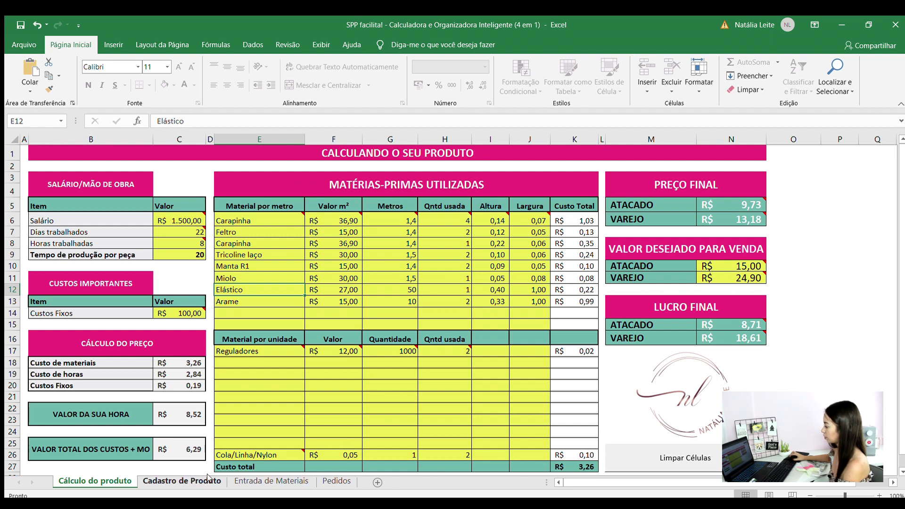
click(182, 480)
click(340, 195)
text(15,00)
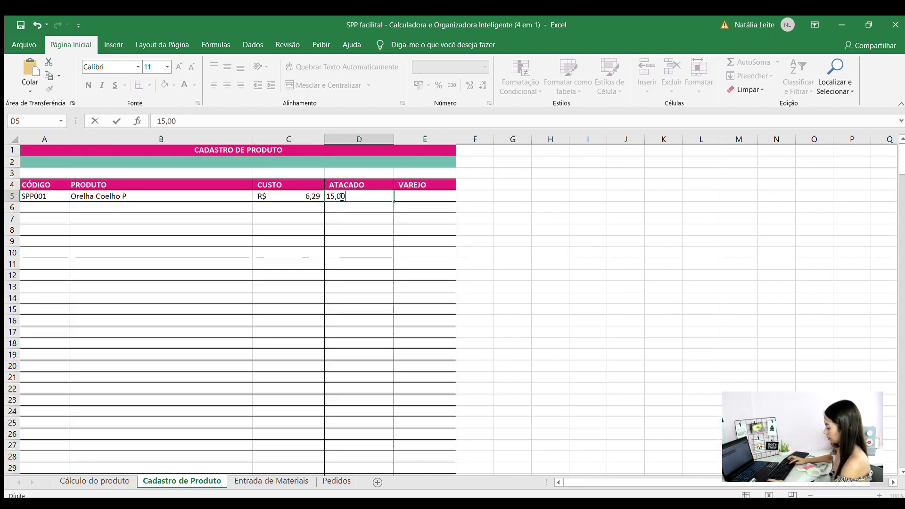
key(Tab)
text(24,90)
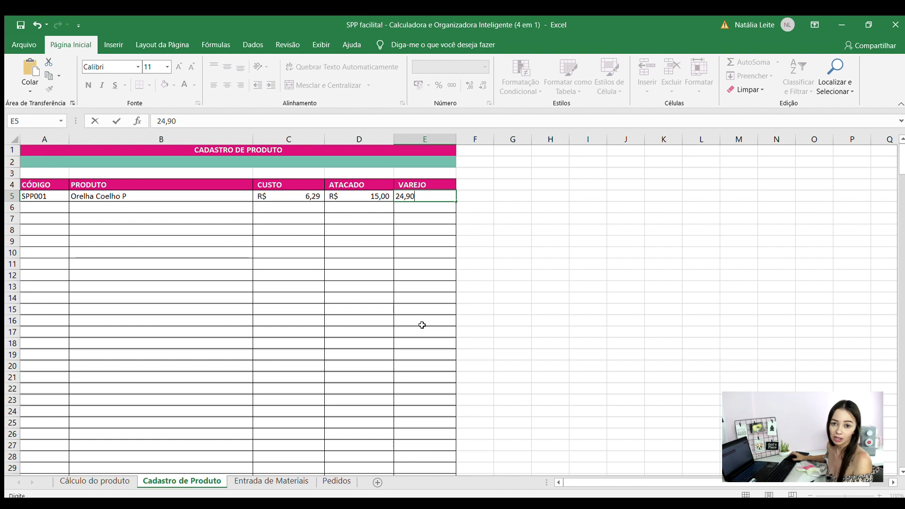
Step: Look over the Entrada de Materiais and Pedidos sheets, and return to the Cálculo do produto sheet
click(271, 480)
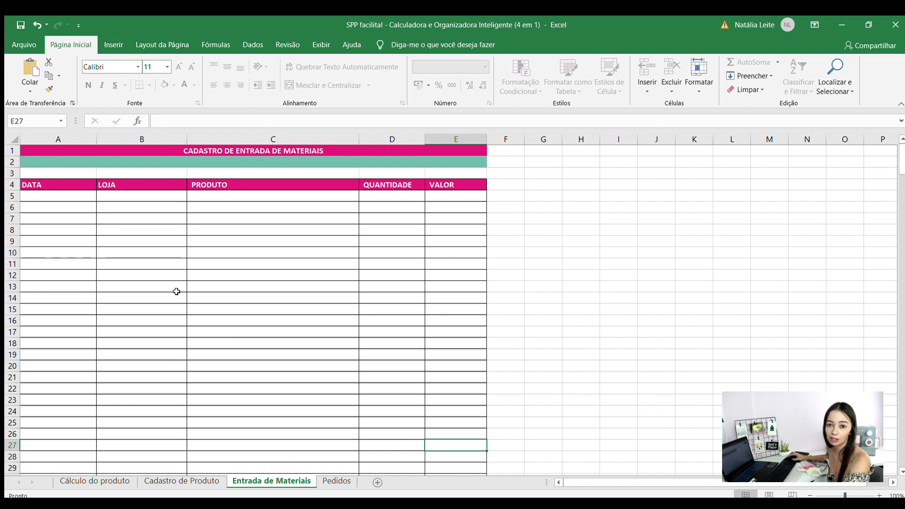
click(336, 480)
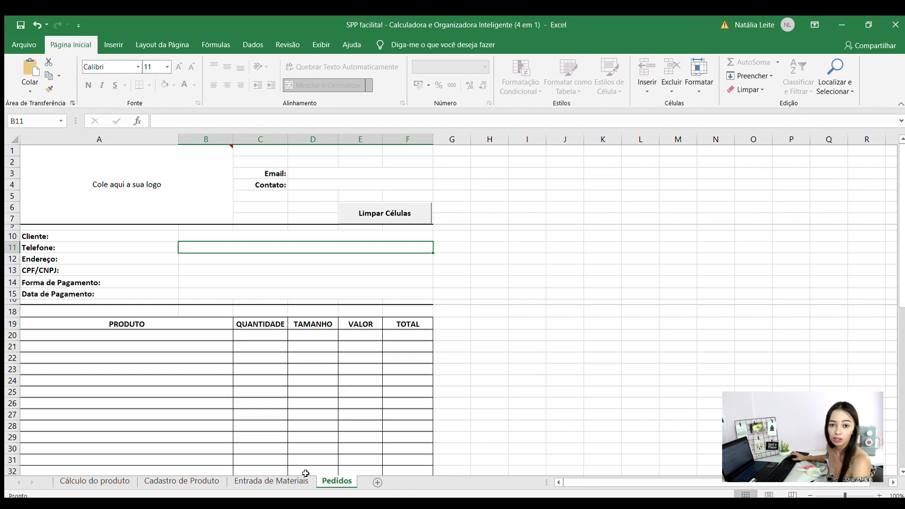
click(95, 480)
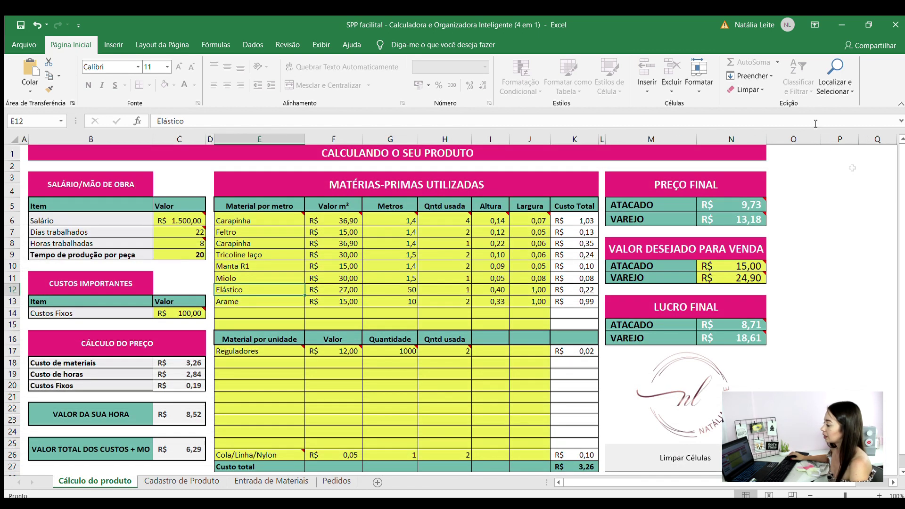